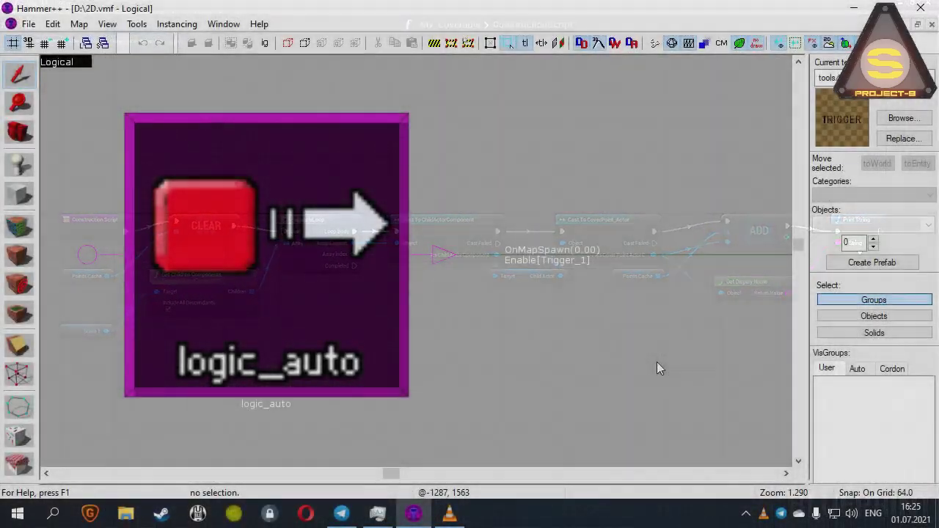
scroll(124, 266, up, 3)
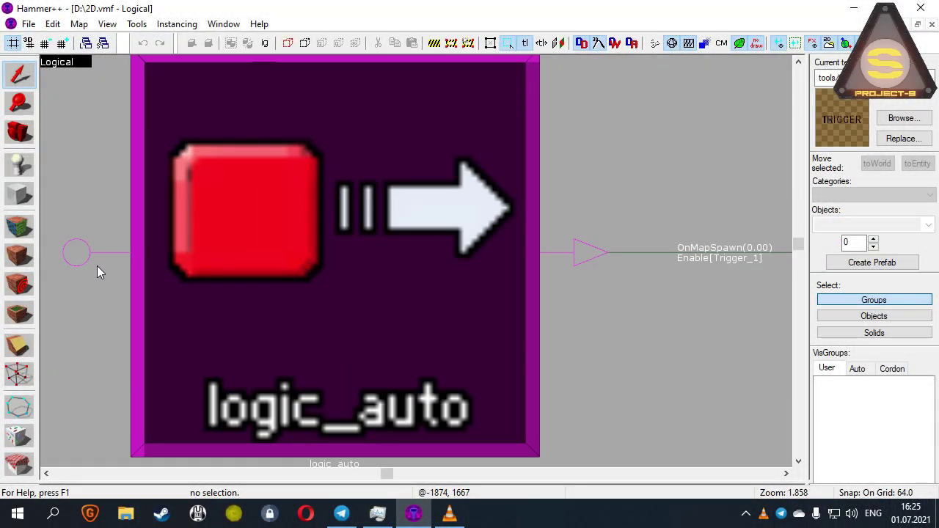
scroll(101, 273, down, 1)
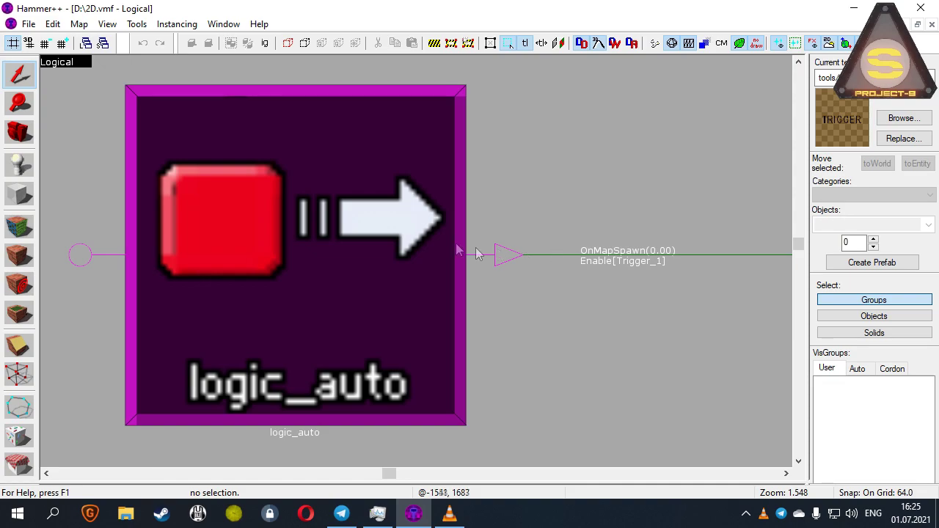
scroll(280, 260, down, 5)
scroll(613, 267, up, 2)
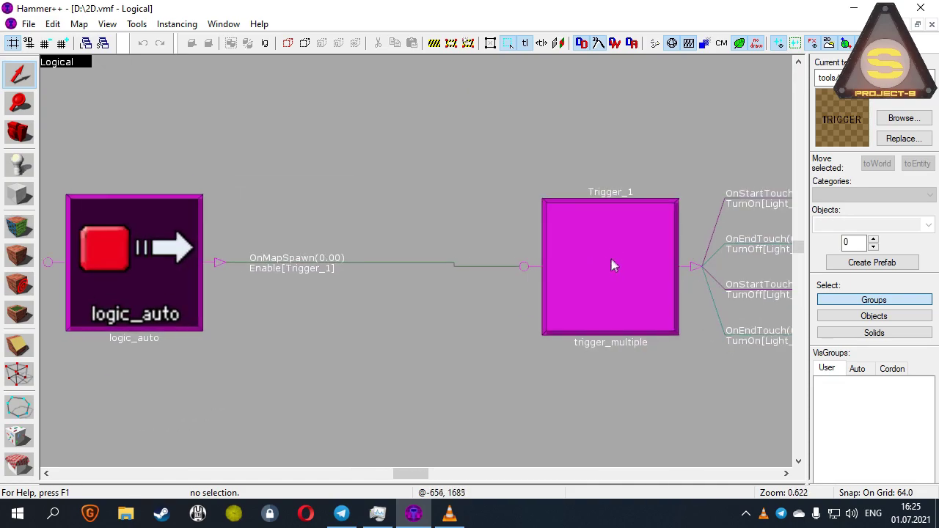
scroll(517, 234, down, 4)
scroll(755, 262, up, 4)
scroll(554, 254, down, 2)
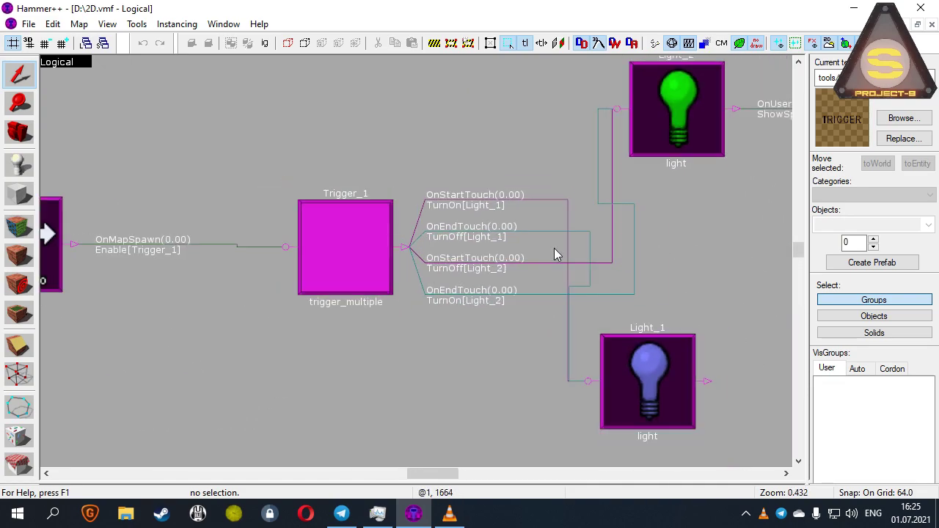
scroll(410, 266, down, 1)
scroll(577, 264, up, 1)
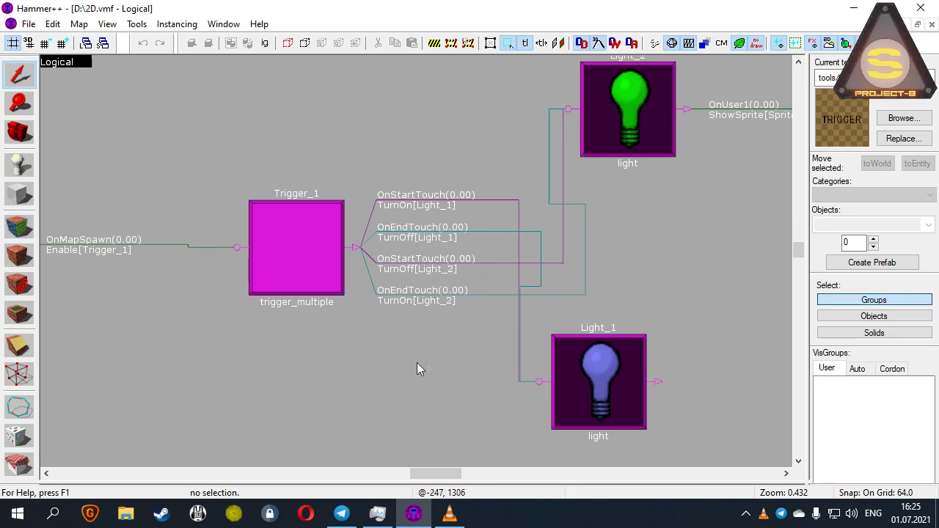
scroll(303, 388, down, 2)
scroll(570, 254, up, 3)
scroll(399, 247, up, 1)
scroll(402, 256, up, 1)
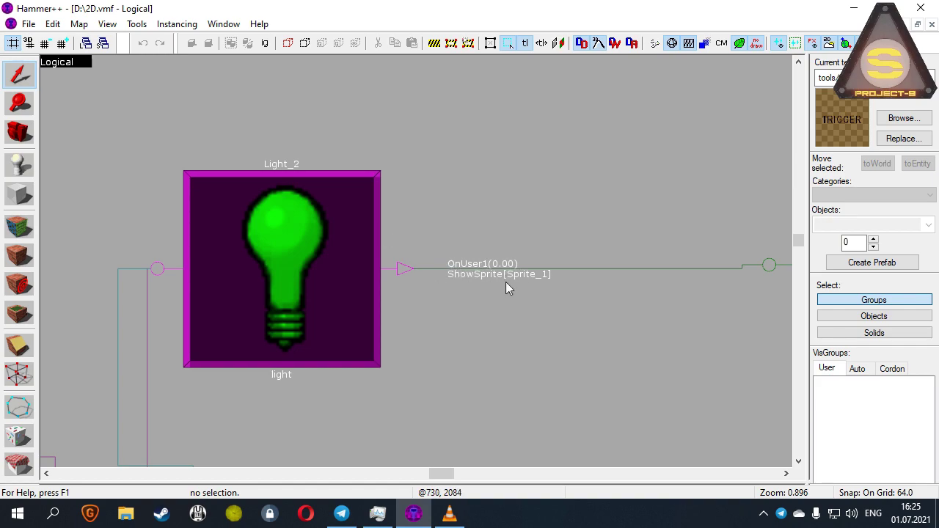
scroll(381, 287, down, 5)
scroll(623, 290, up, 1)
scroll(635, 286, up, 3)
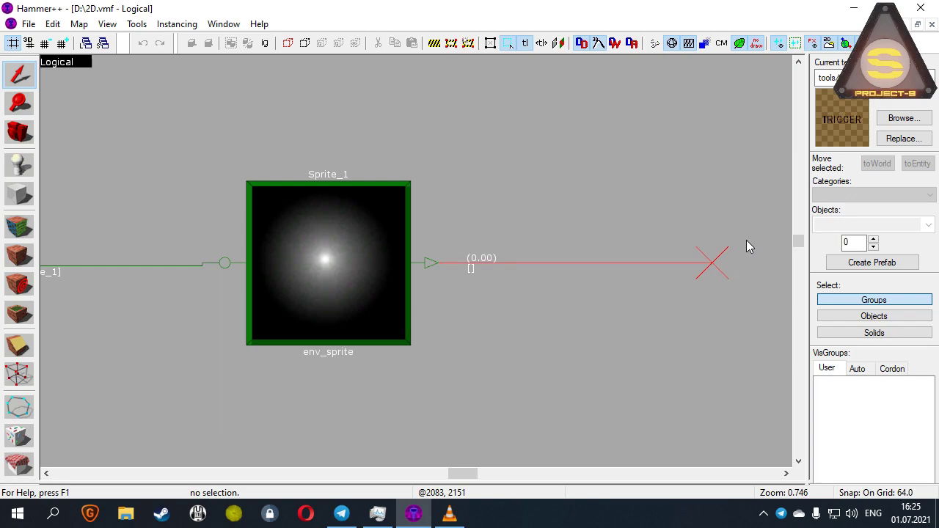
scroll(669, 173, down, 7)
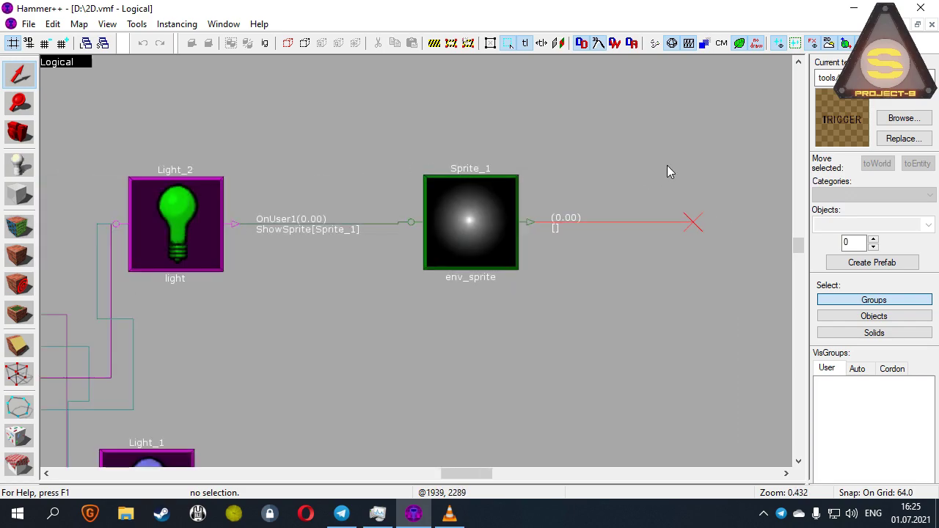
scroll(667, 164, down, 1)
scroll(377, 225, up, 1)
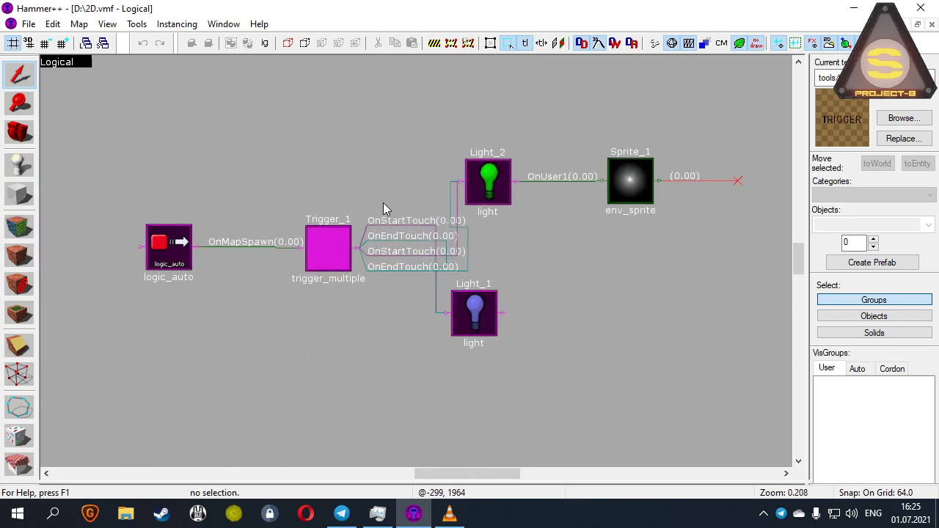
scroll(381, 203, up, 1)
scroll(380, 205, down, 1)
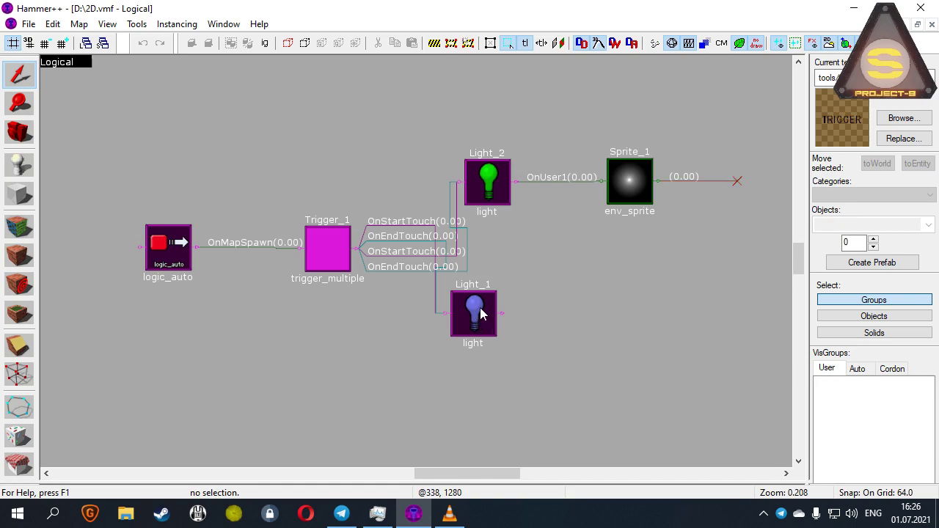
scroll(310, 285, up, 8)
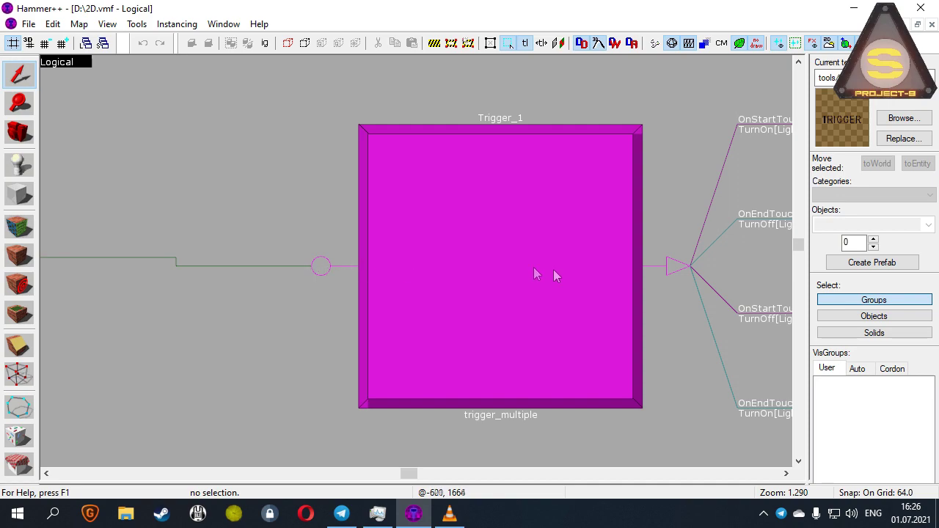
scroll(335, 287, down, 3)
scroll(535, 268, up, 4)
scroll(473, 253, up, 3)
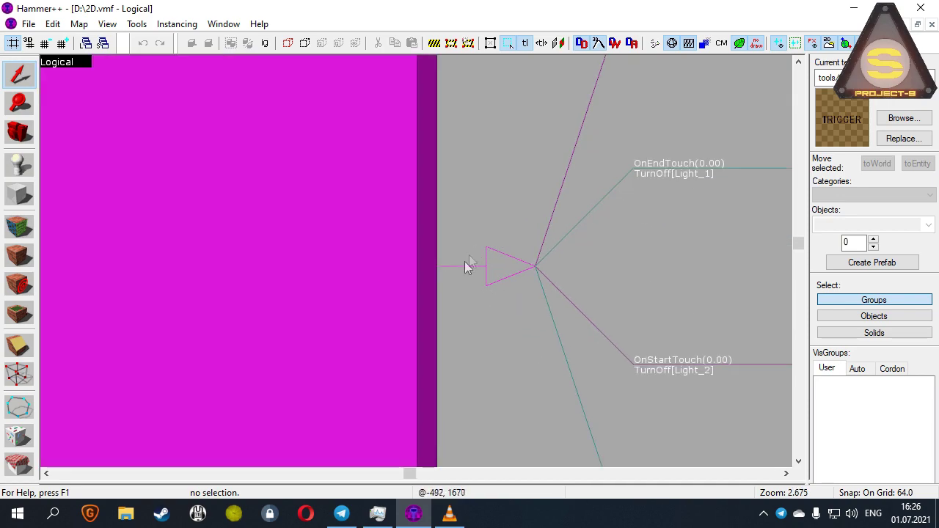
scroll(462, 260, down, 13)
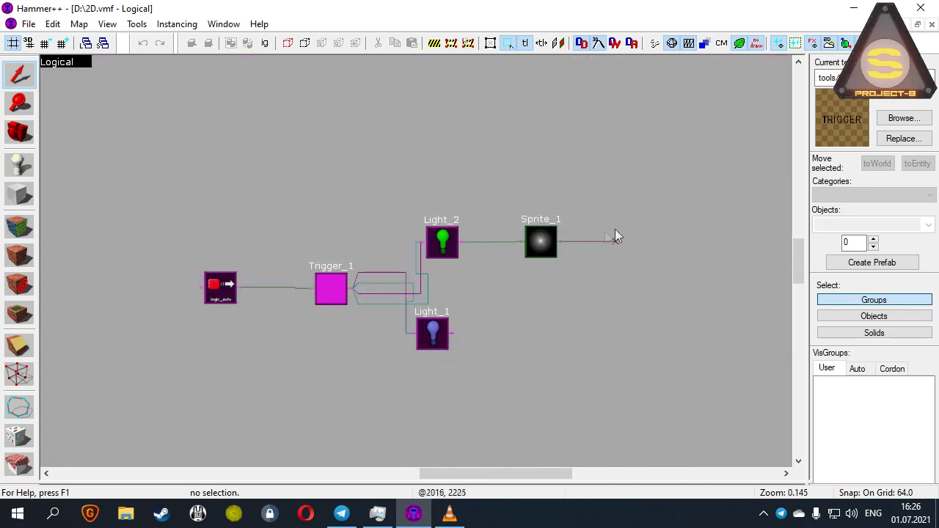
scroll(613, 253, up, 8)
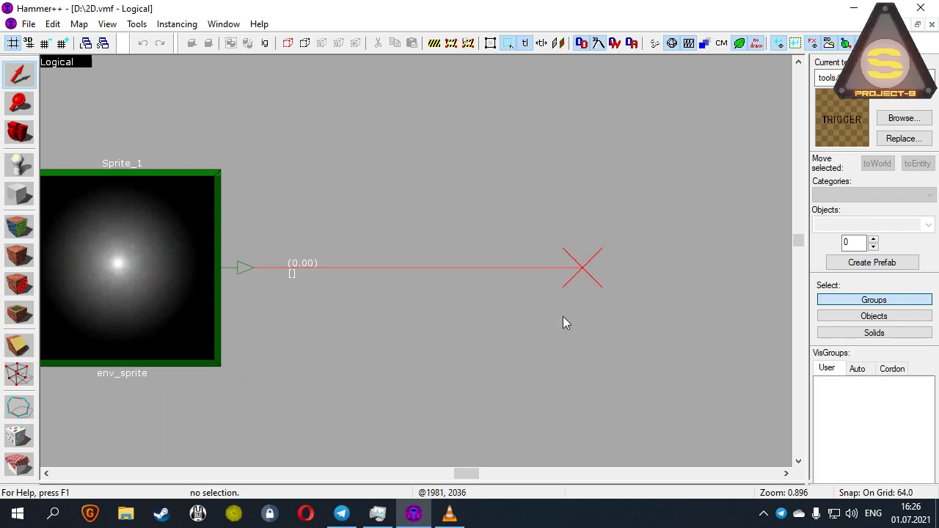
scroll(677, 195, down, 8)
scroll(675, 205, up, 1)
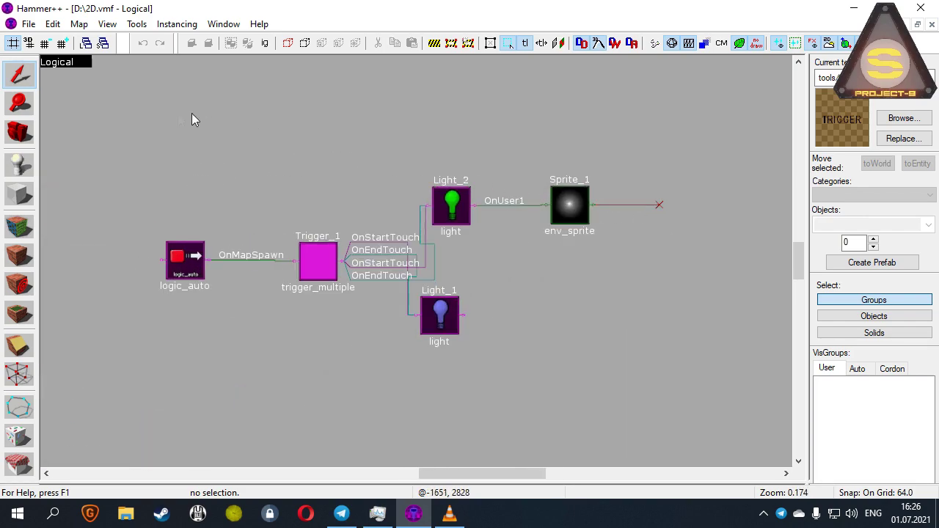
drag(136, 120, 663, 422)
Step: Apply Layout Default to the five selected entities, stacking them in one column, then deselect
right_click(466, 270)
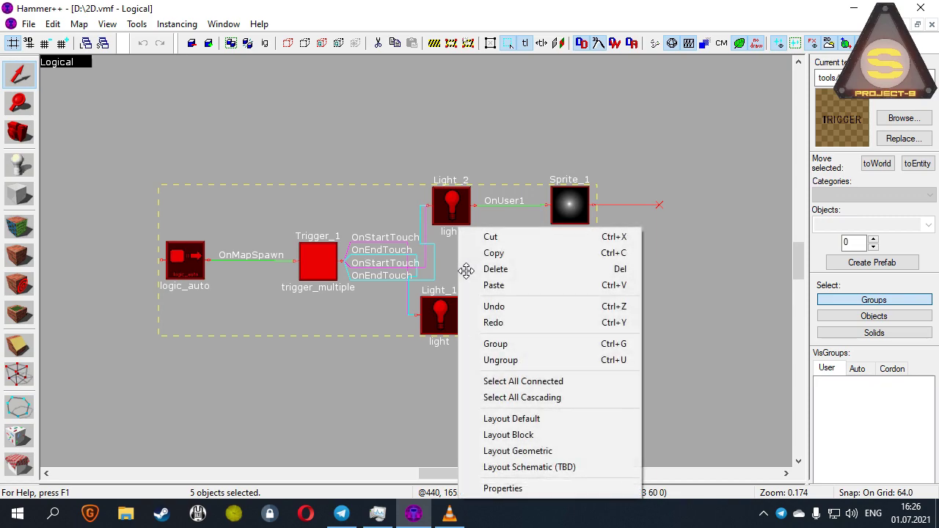
click(622, 423)
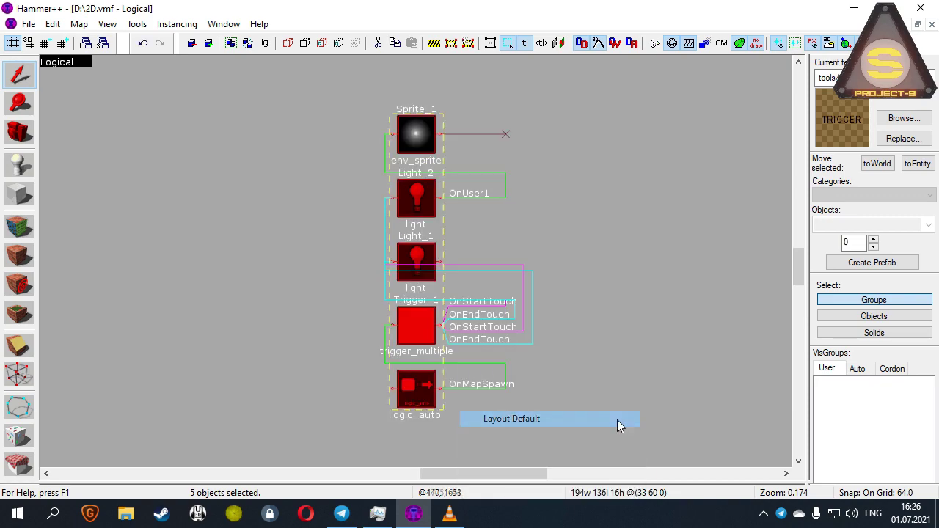
click(579, 390)
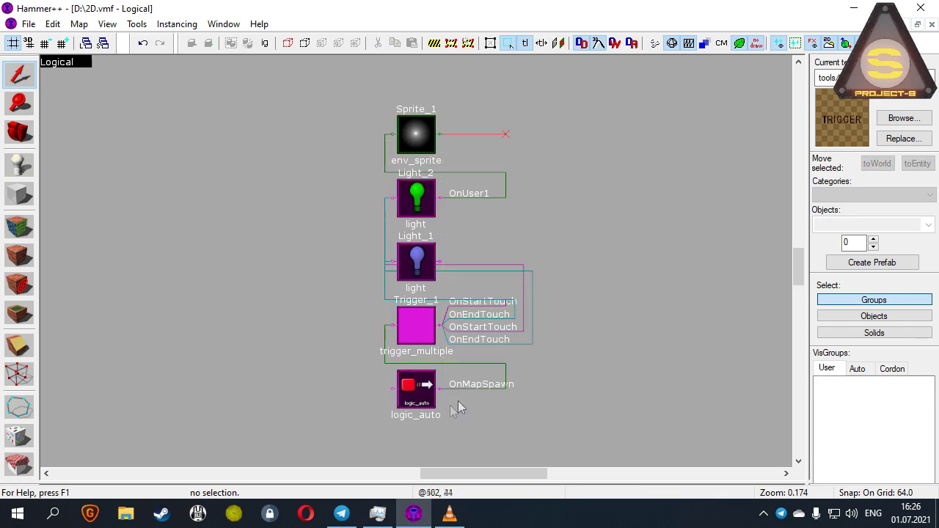
Step: Zoom around the column, then marquee-select all five stacked entities
scroll(455, 405, up, 5)
scroll(345, 346, up, 3)
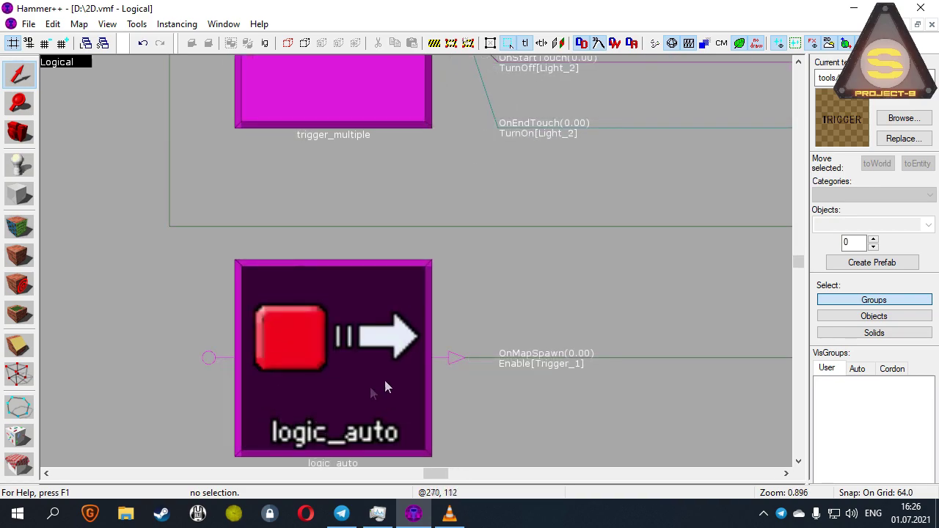
scroll(470, 377, down, 10)
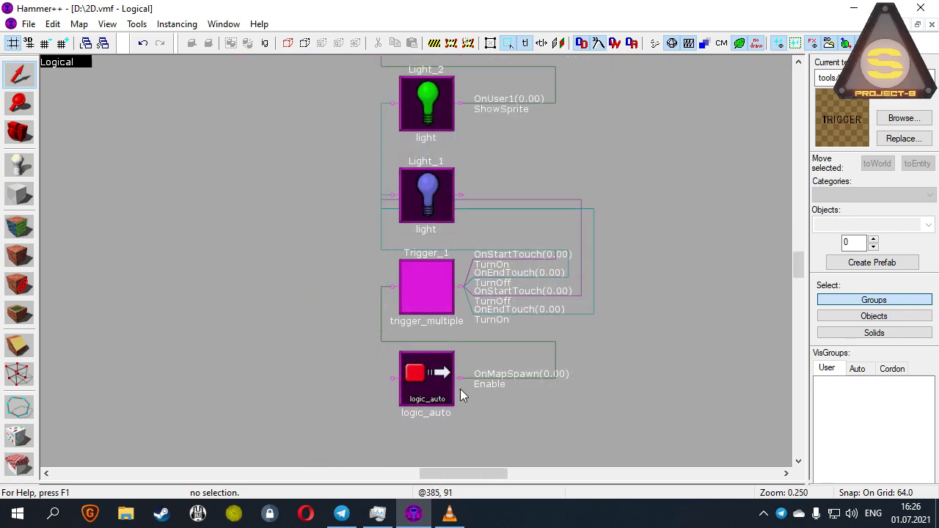
scroll(463, 167, up, 2)
scroll(463, 167, up, 5)
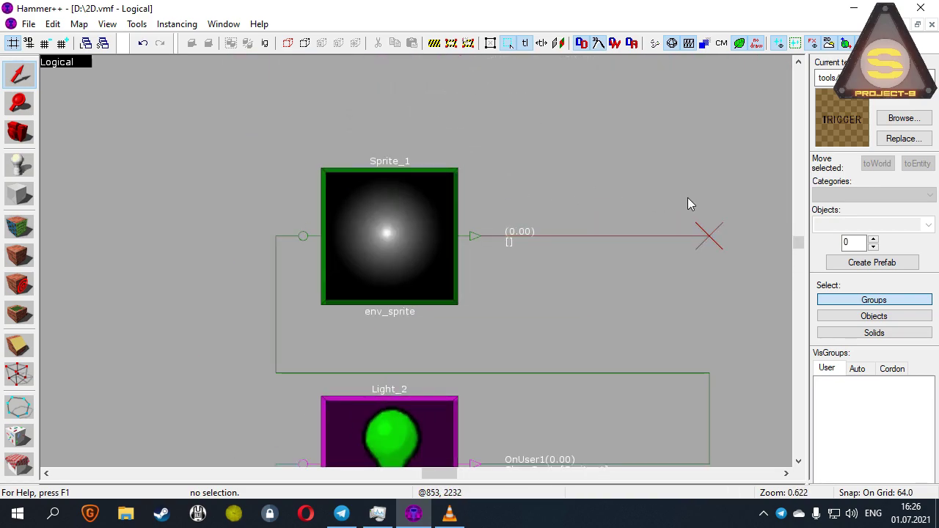
scroll(396, 289, down, 8)
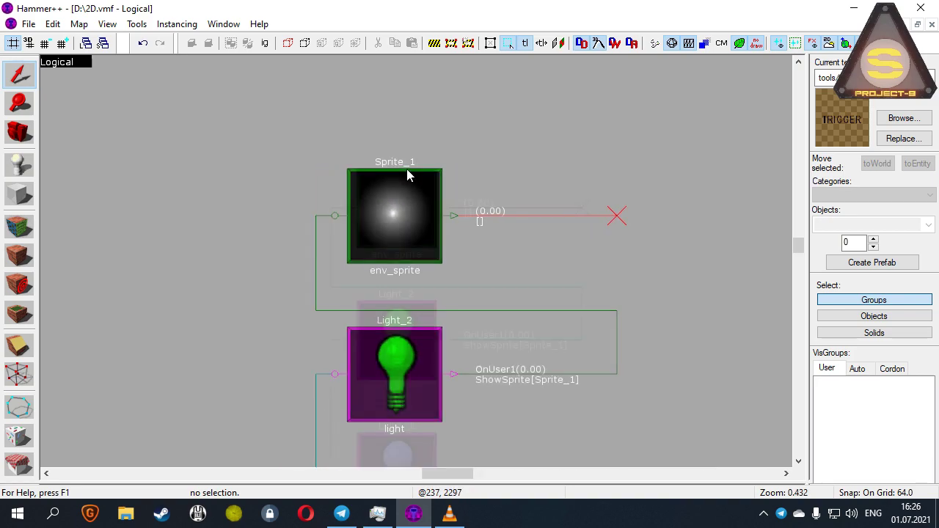
scroll(409, 287, up, 2)
scroll(408, 289, down, 1)
drag(326, 121, 438, 444)
Step: Rearrange the five entities into a compact two-row block layout, then deselect them
right_click(412, 207)
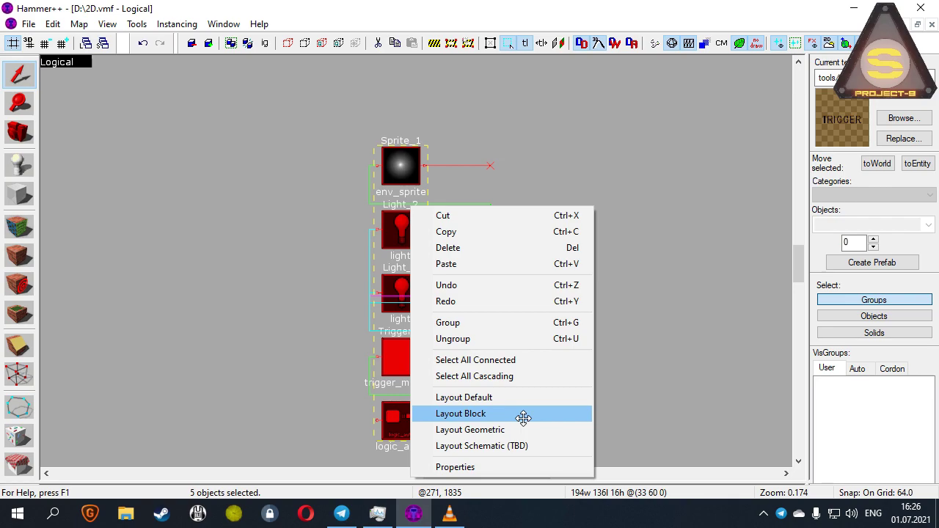
click(515, 412)
scroll(411, 367, up, 1)
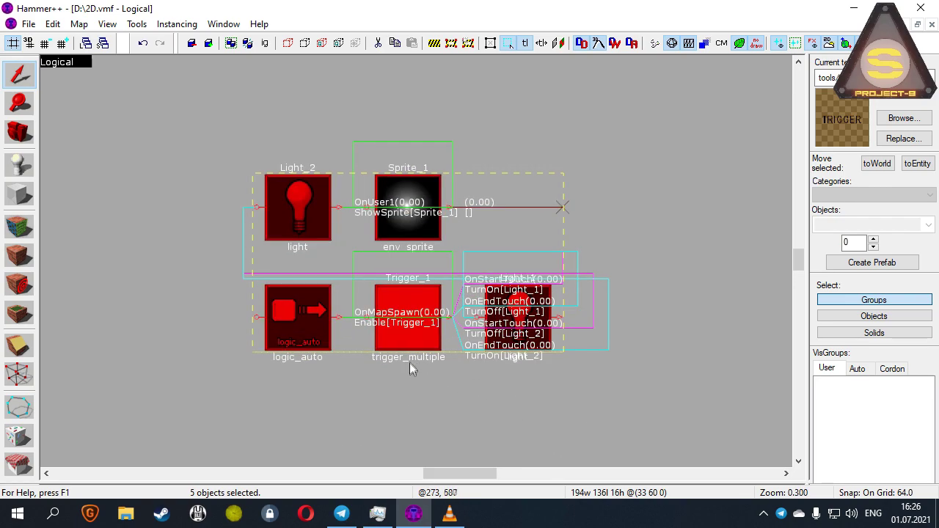
click(410, 372)
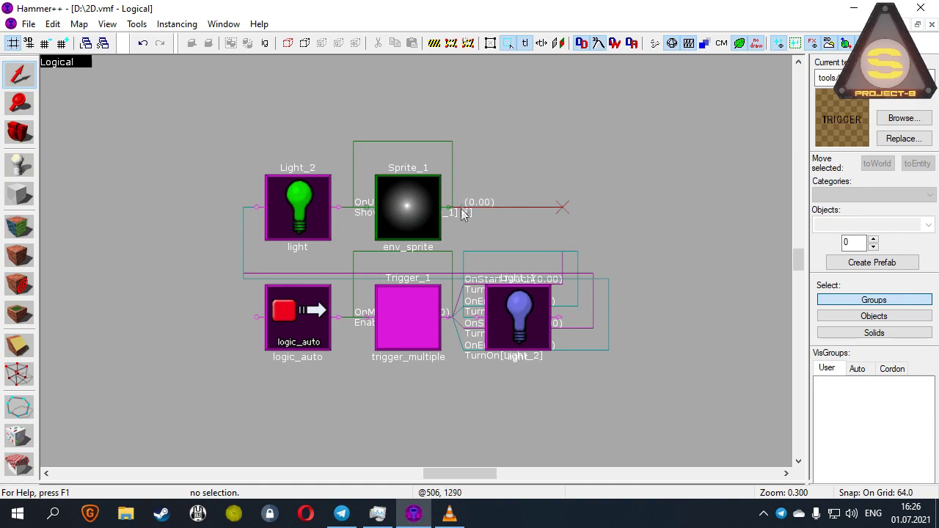
Step: Marquee-select all five entity nodes again
drag(239, 159, 613, 335)
scroll(371, 249, down, 4)
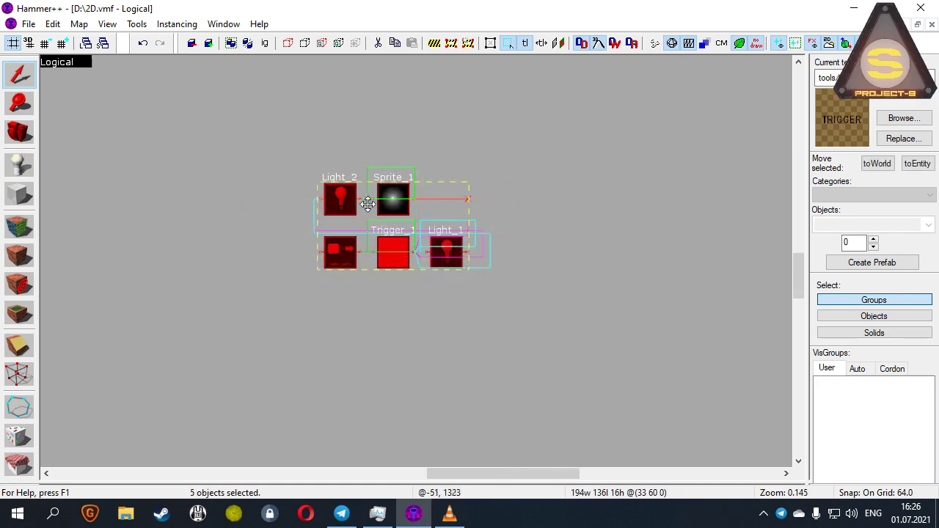
scroll(371, 250, up, 3)
Step: Apply Layout Geometric so the nodes mirror their map positions in an overlapping cluster
right_click(408, 212)
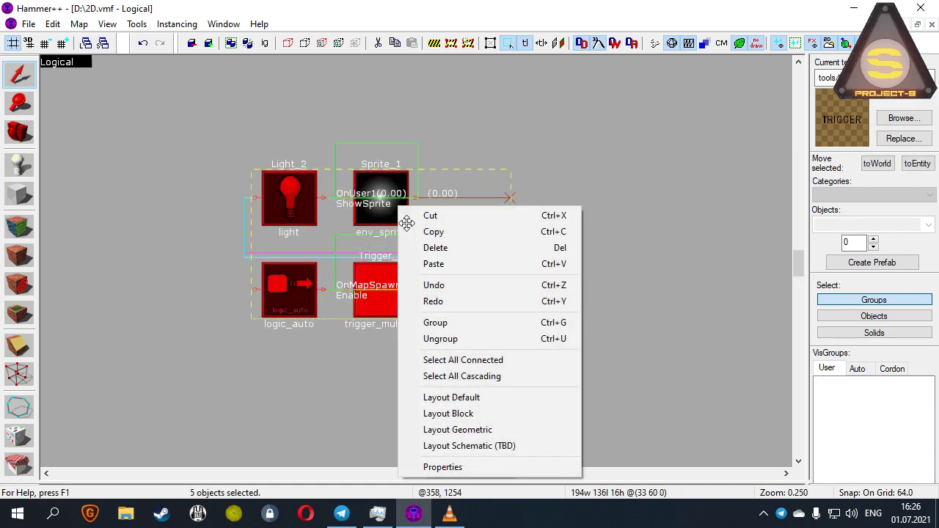
click(484, 430)
scroll(436, 253, up, 6)
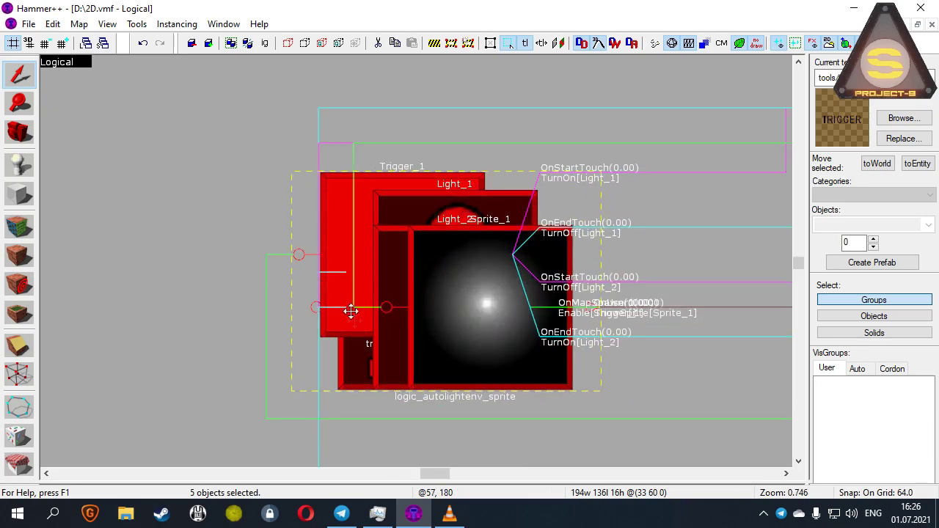
Step: Check the result in the four-viewport layout, then maximize the Logical view again
key(shift+z)
scroll(576, 209, up, 8)
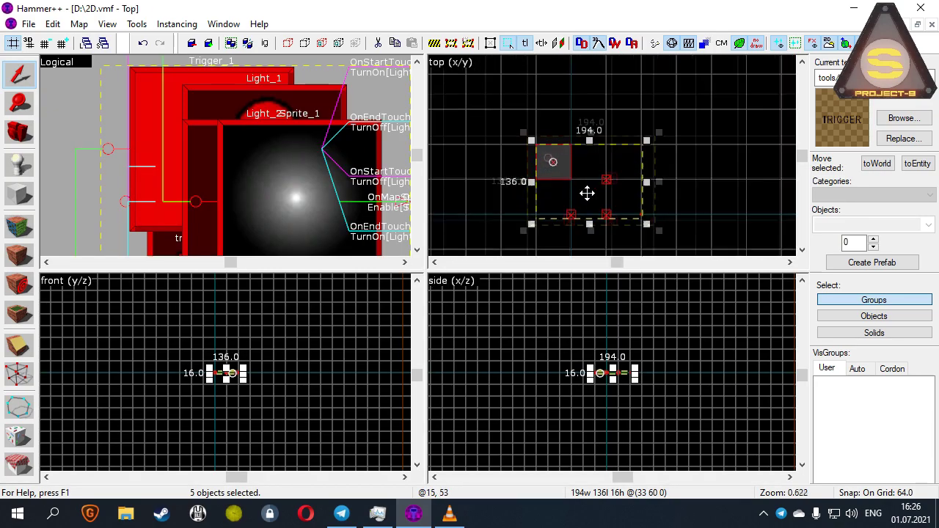
scroll(296, 132, down, 3)
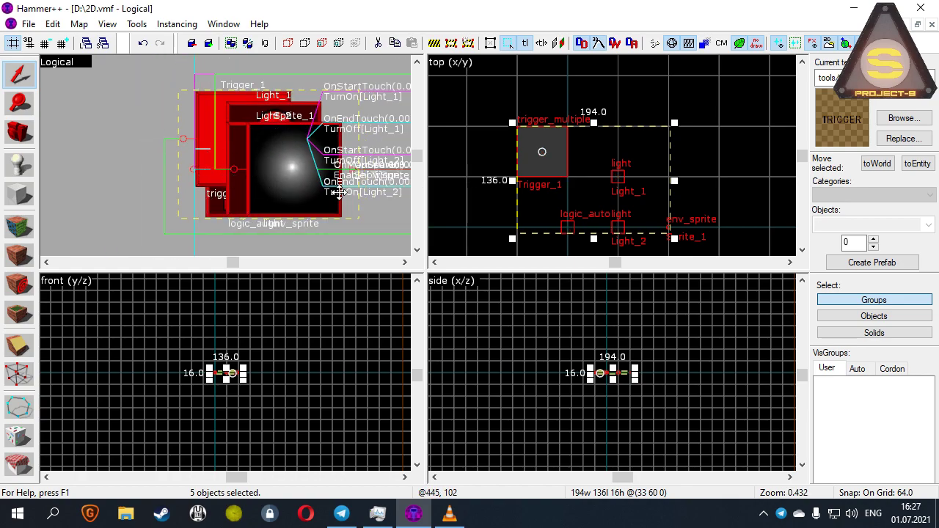
key(shift+z)
scroll(455, 308, down, 2)
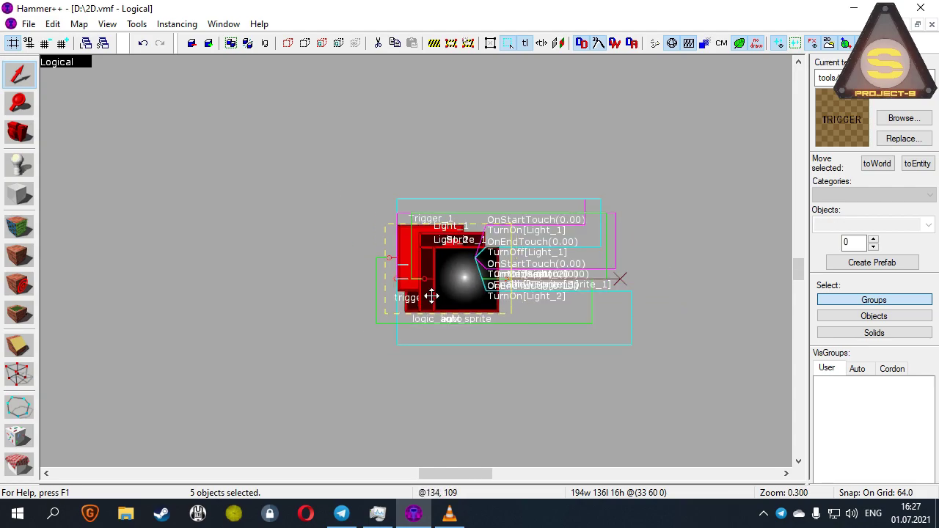
right_click(470, 311)
Step: Restack the selected nodes into a vertical column with Layout Default
click(491, 200)
right_click(439, 213)
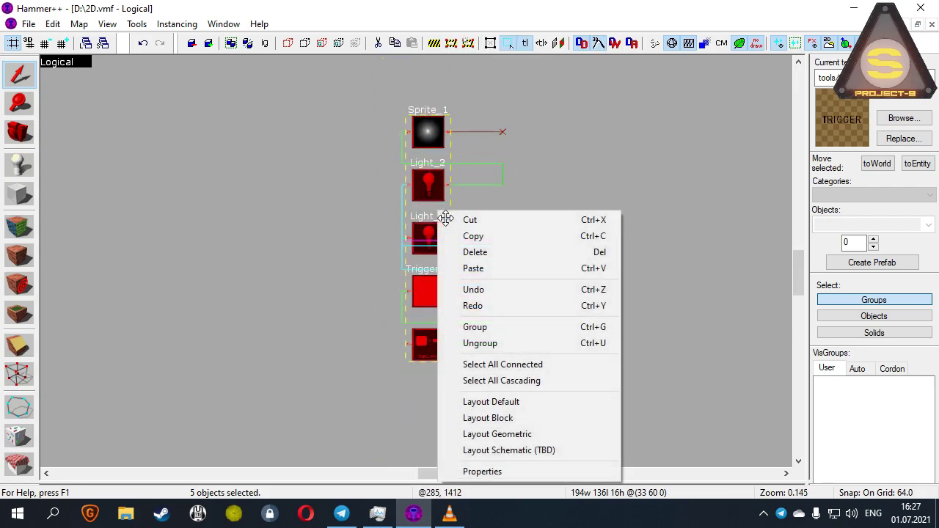
click(385, 289)
Step: Select Trigger_1 with Select All Cascading and nudge the four cascaded nodes
click(434, 302)
right_click(434, 302)
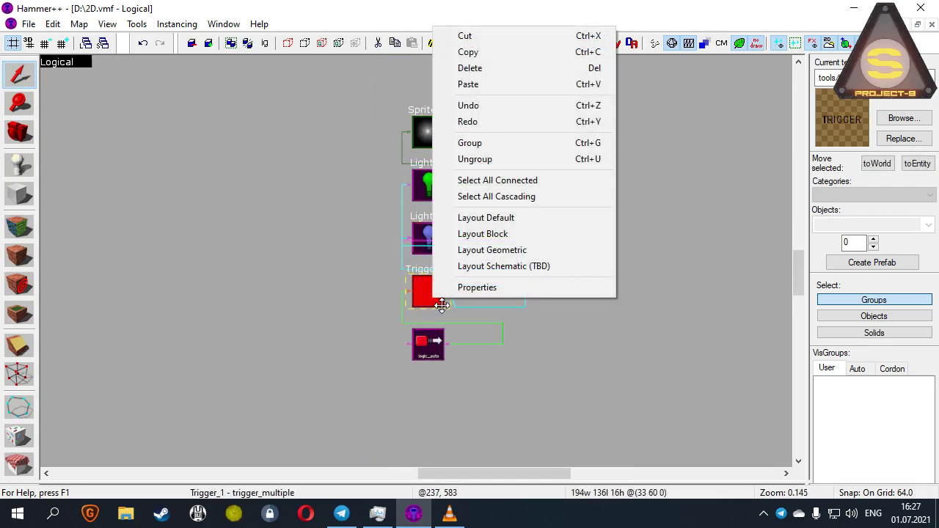
click(594, 199)
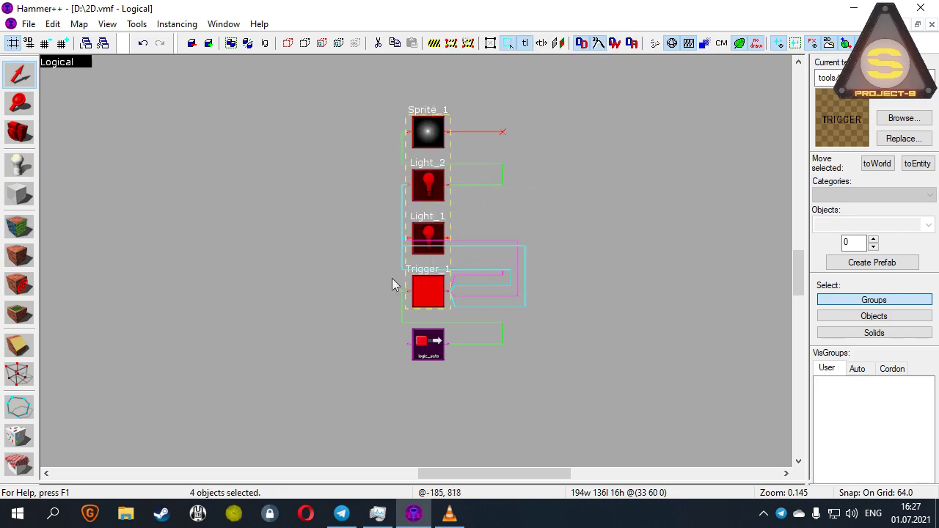
mouse_move(433, 297)
mouse_down()
mouse_move(374, 308)
mouse_move(254, 289)
mouse_move(201, 267)
mouse_move(382, 287)
mouse_move(428, 308)
mouse_up()
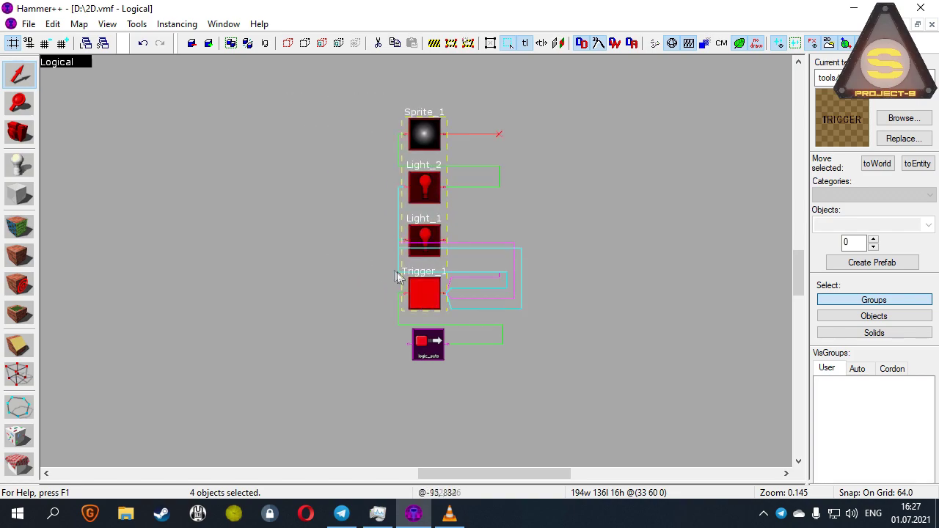
click(402, 273)
Step: Select Light_2's connected entities, marquee all five nodes, deselect, and enable a black background
right_click(418, 182)
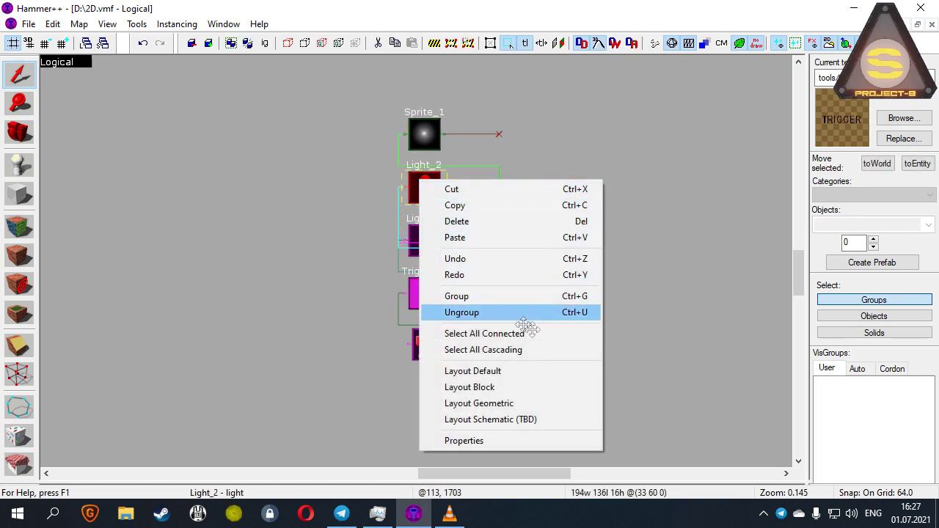
click(587, 335)
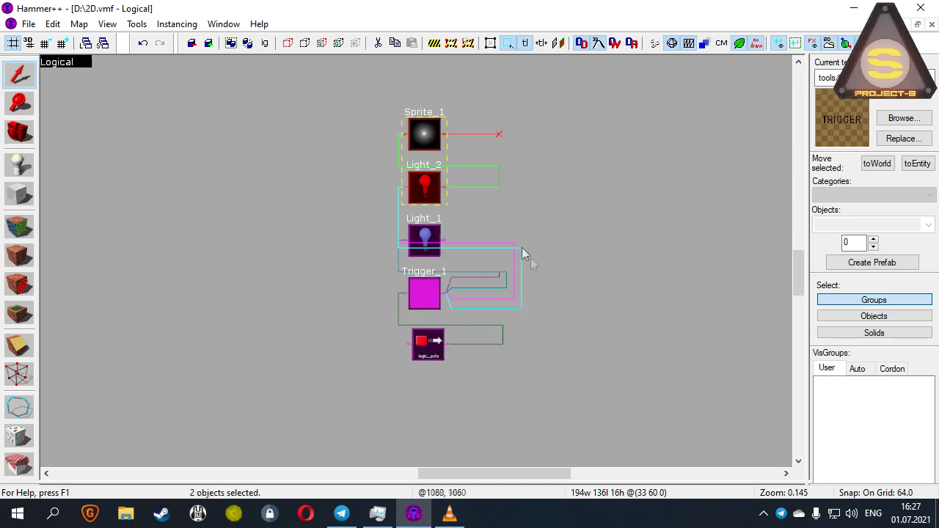
drag(350, 96, 504, 393)
key(Return)
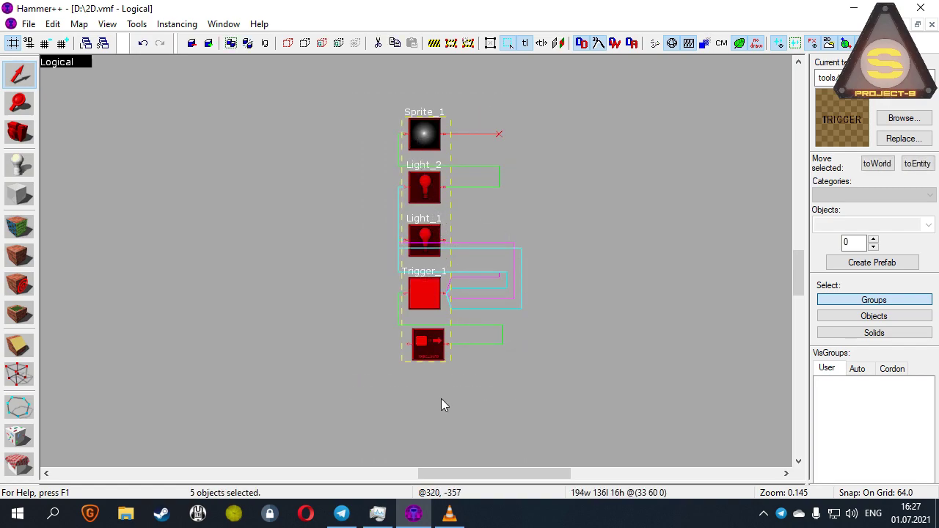
scroll(565, 239, up, 1)
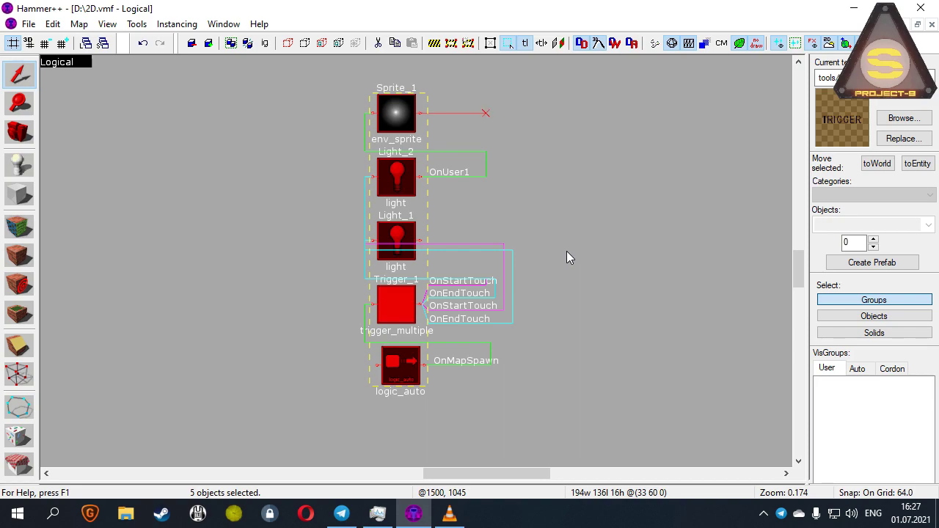
key(Escape)
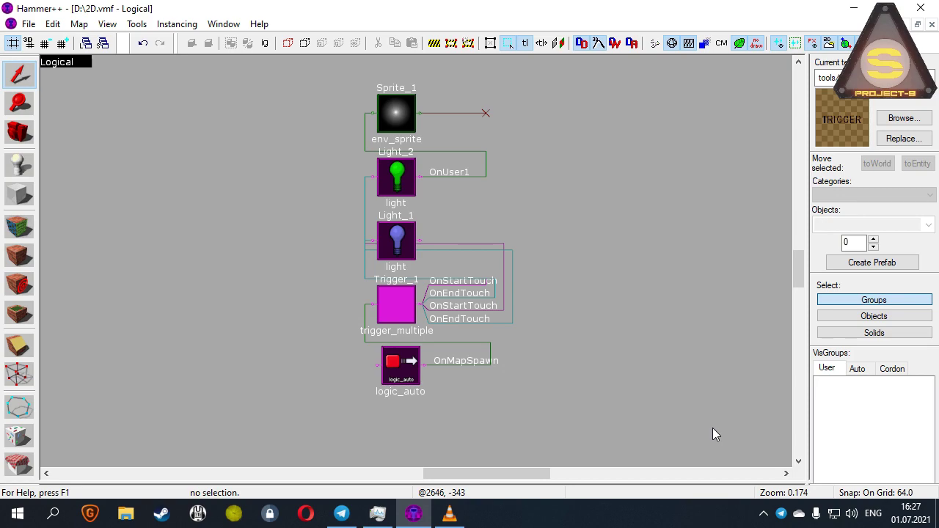
click(299, 276)
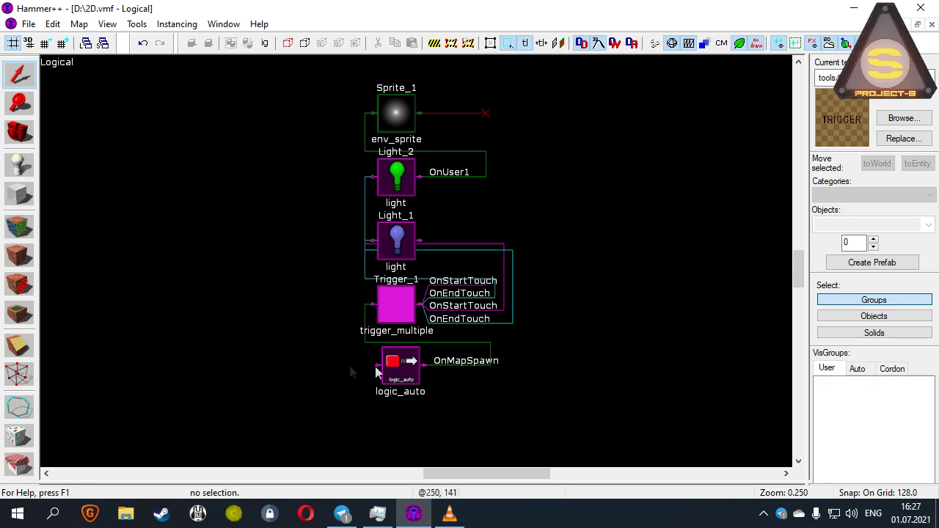
Step: Zoom in and out over the black Logical flowchart to inspect the Trigger_1 and light nodes
scroll(197, 366, down, 3)
scroll(564, 238, up, 1)
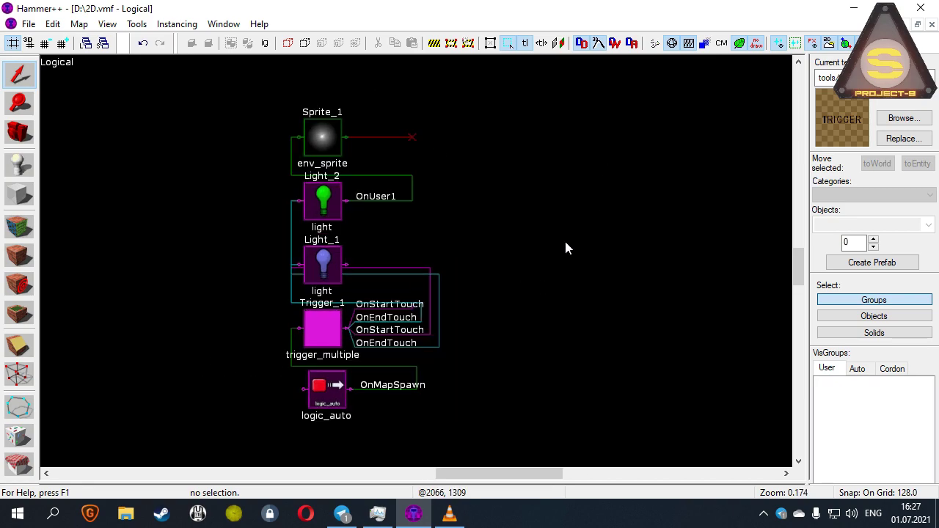
scroll(601, 184, down, 1)
scroll(585, 215, up, 1)
scroll(584, 211, down, 2)
scroll(585, 210, up, 5)
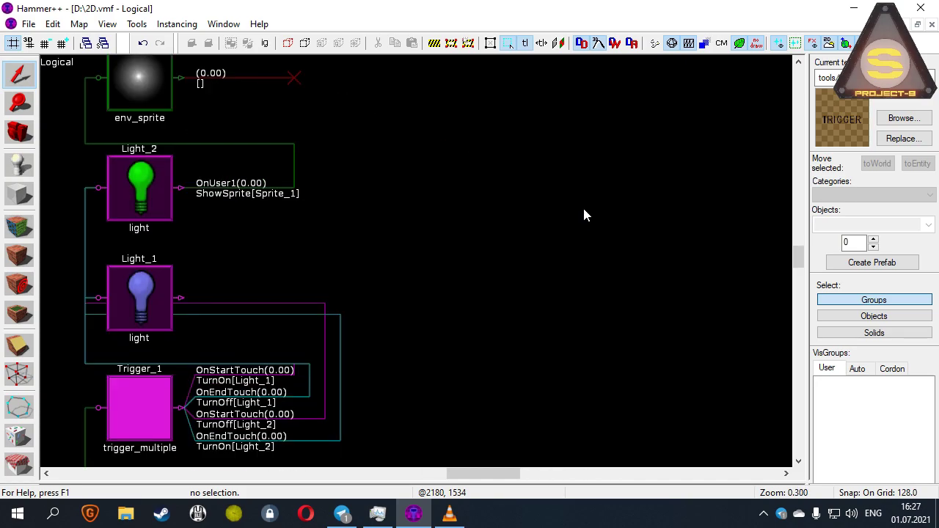
scroll(585, 210, down, 3)
scroll(558, 283, up, 1)
scroll(558, 284, down, 1)
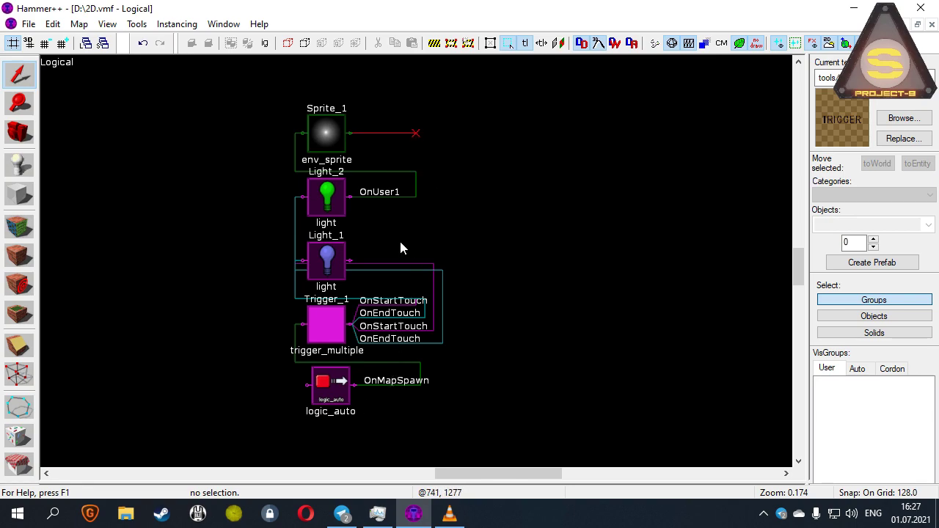
Step: Switch the viewport to 3D Textured, pull the camera back, and bring up Windows Run
click(57, 62)
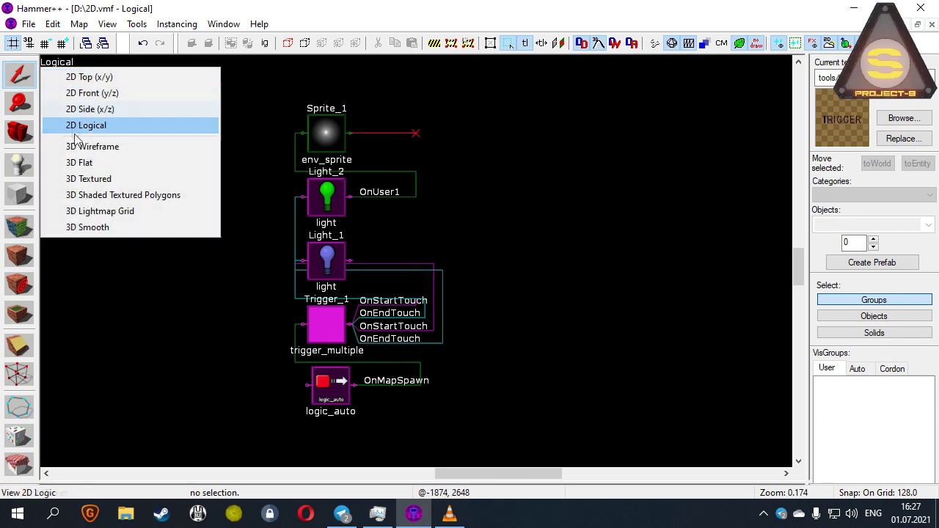
click(98, 180)
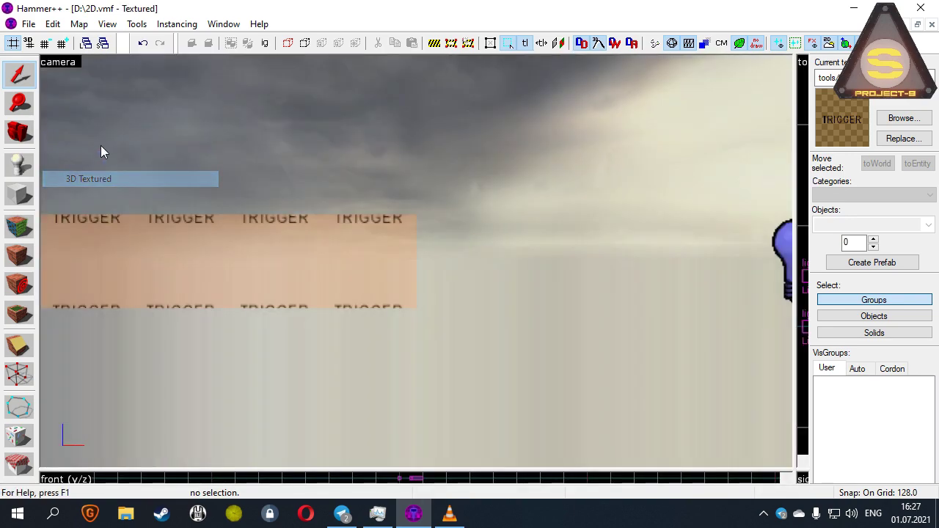
click(66, 64)
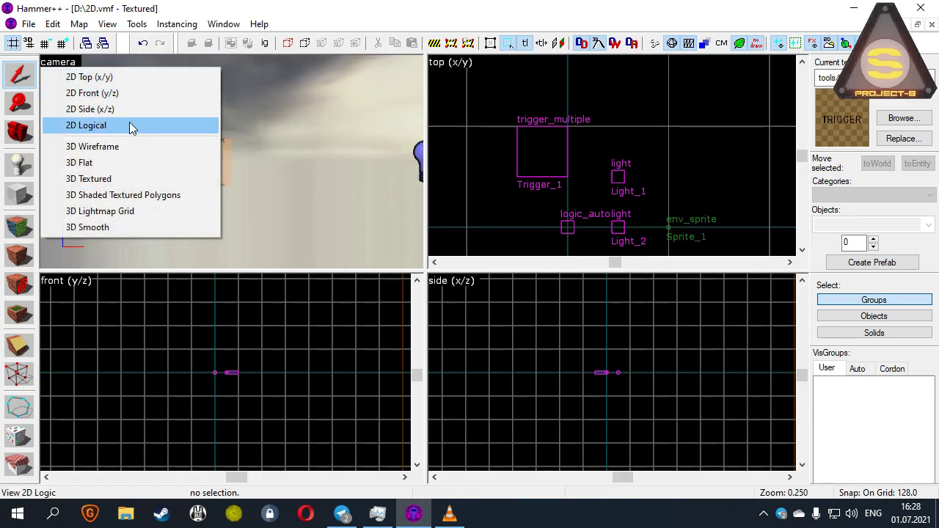
click(323, 213)
scroll(366, 209, down, 5)
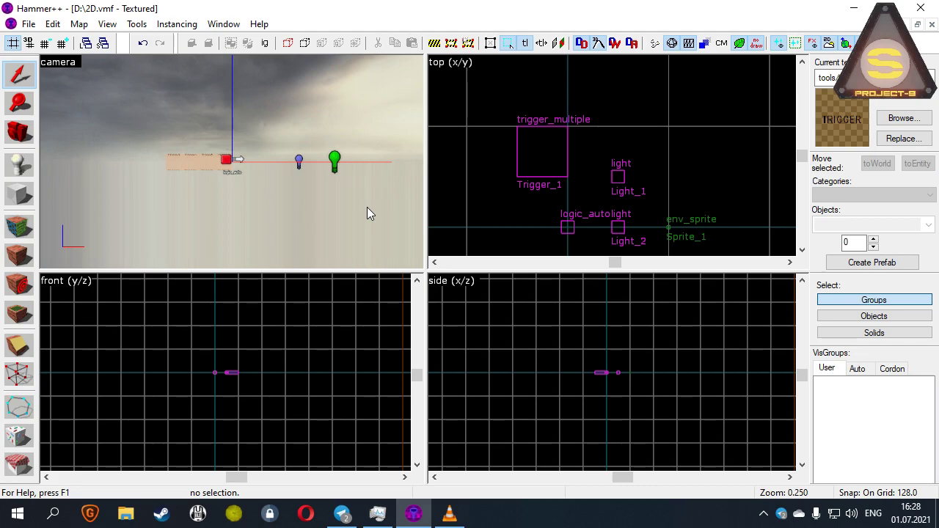
key(super+r)
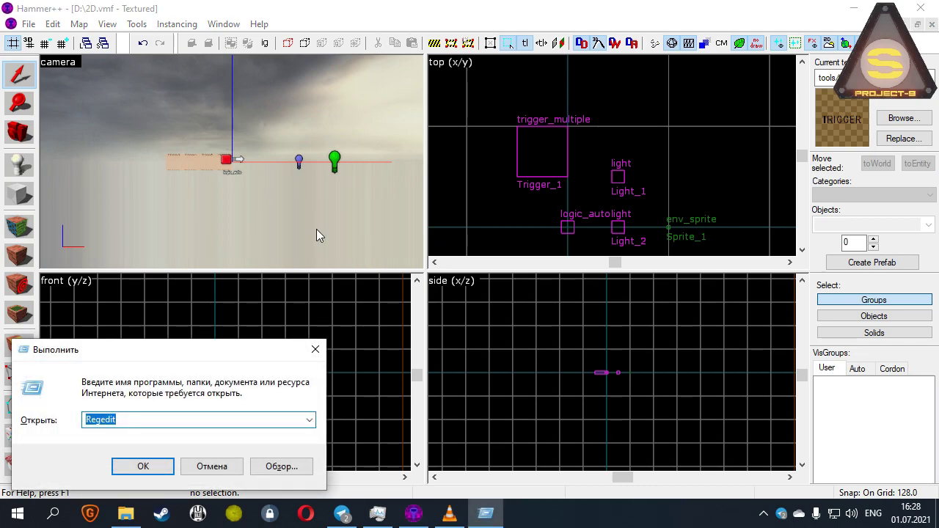
Step: Launch Registry Editor and browse the Hammer Splitter DrawType values down to DrawType1,1
key(Return)
double_click(297, 39)
mouse_move(301, 39)
mouse_down()
mouse_move(59, 43)
mouse_move(302, 46)
mouse_up()
click(293, 220)
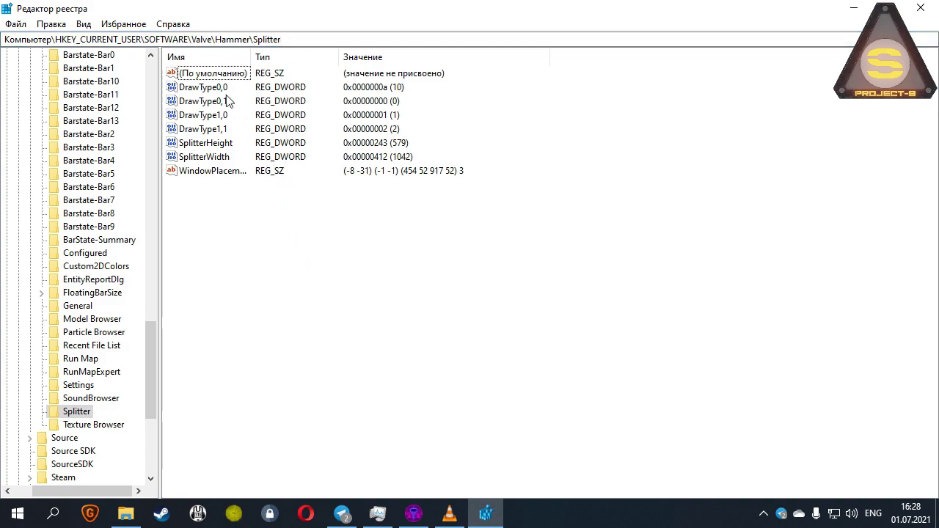
click(213, 87)
click(223, 102)
click(229, 116)
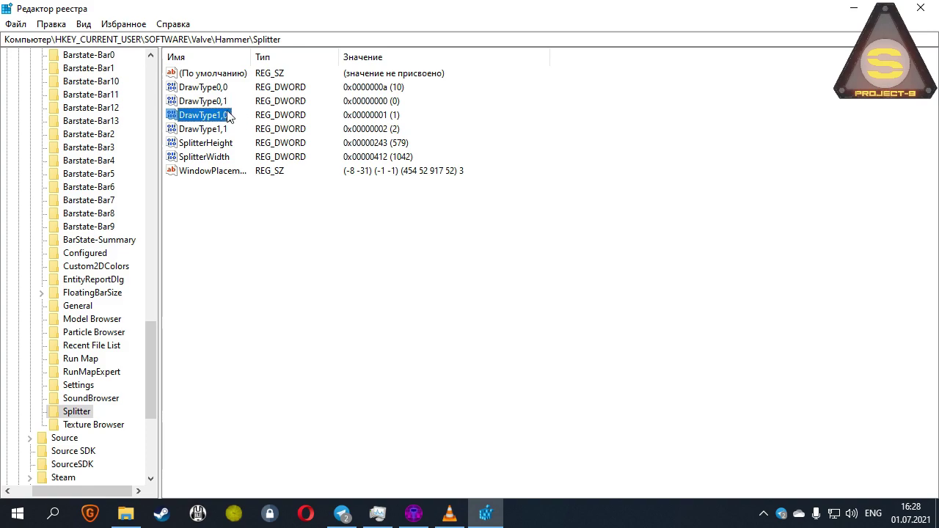
click(218, 132)
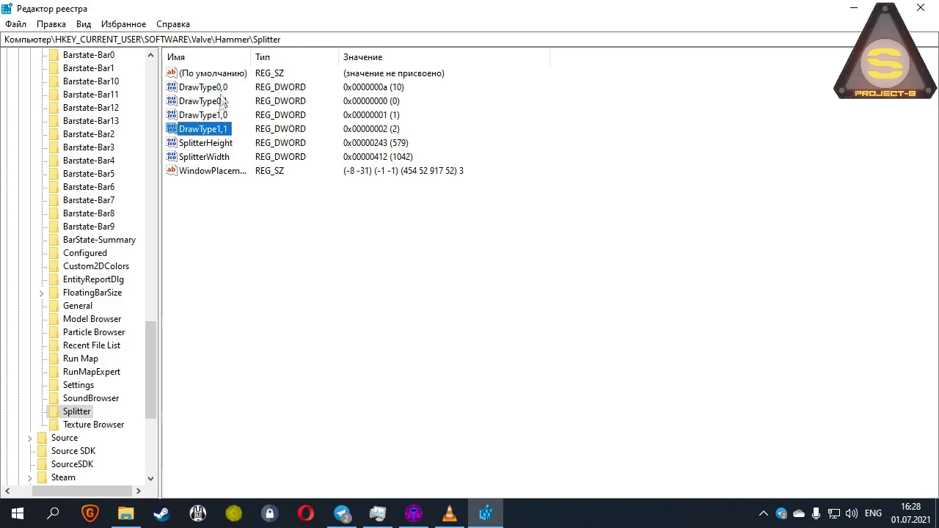
Step: Change DrawType1,1 to the decimal value 10
double_click(218, 131)
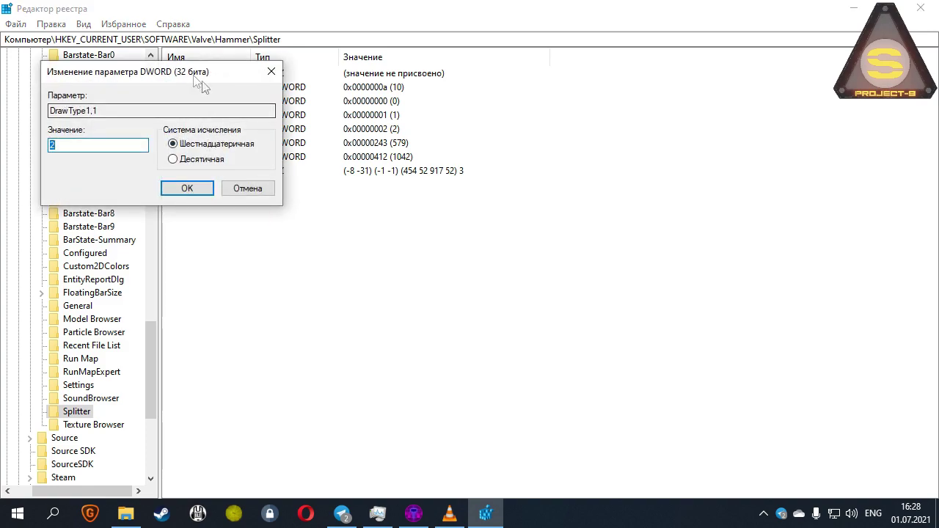
text(1)
click(474, 265)
click(398, 252)
text(0)
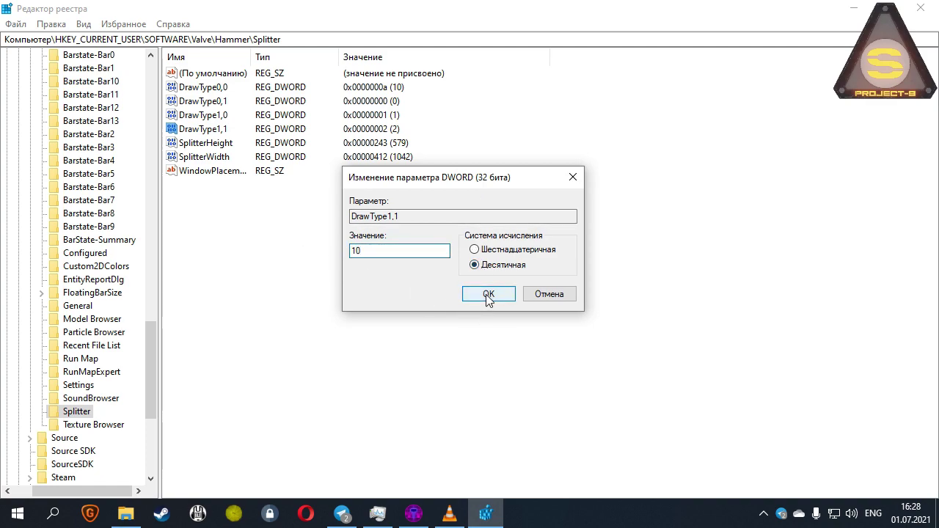
click(488, 294)
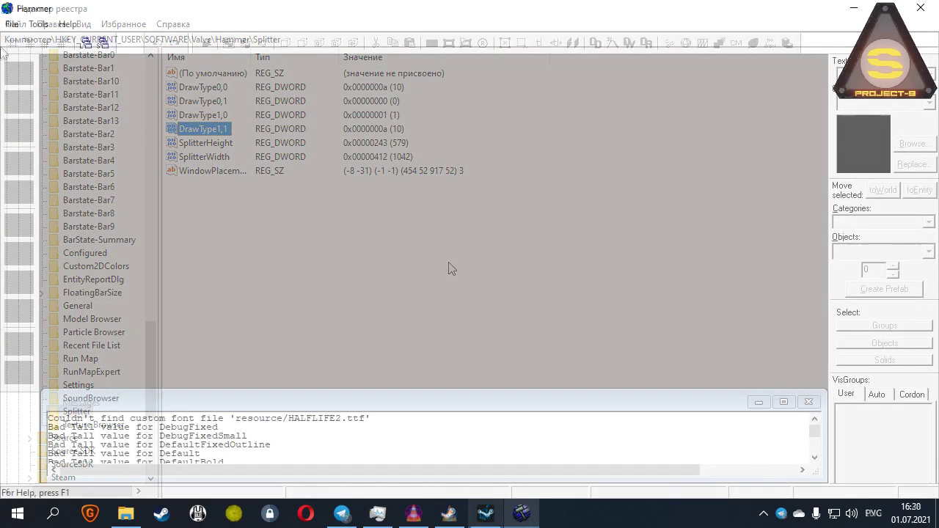
click(12, 23)
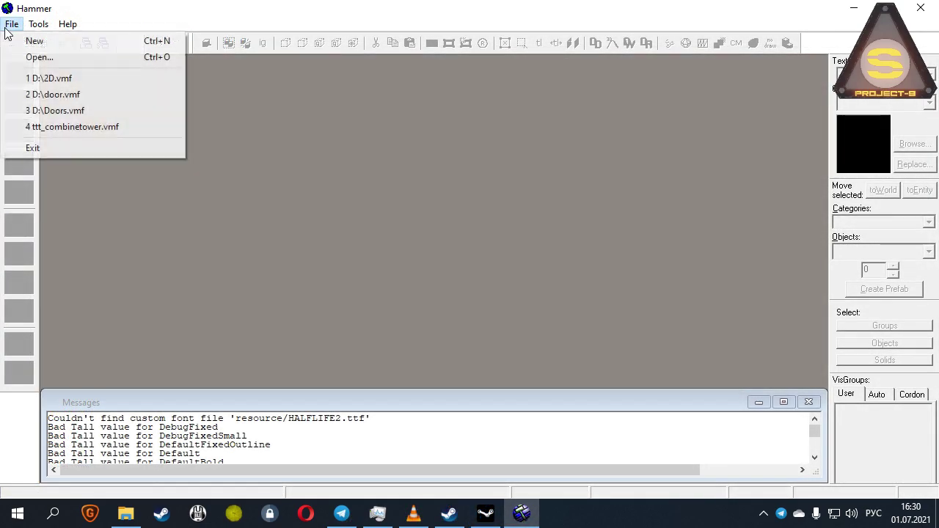
click(167, 118)
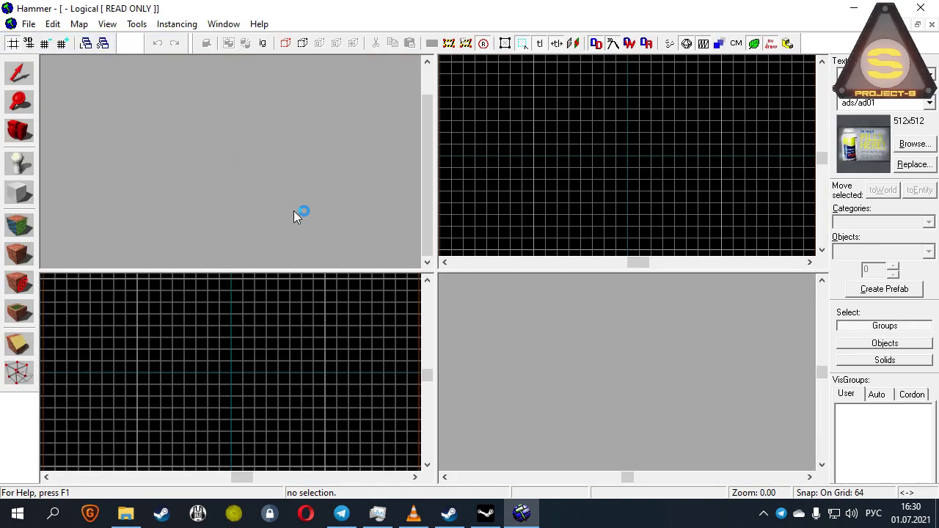
click(57, 61)
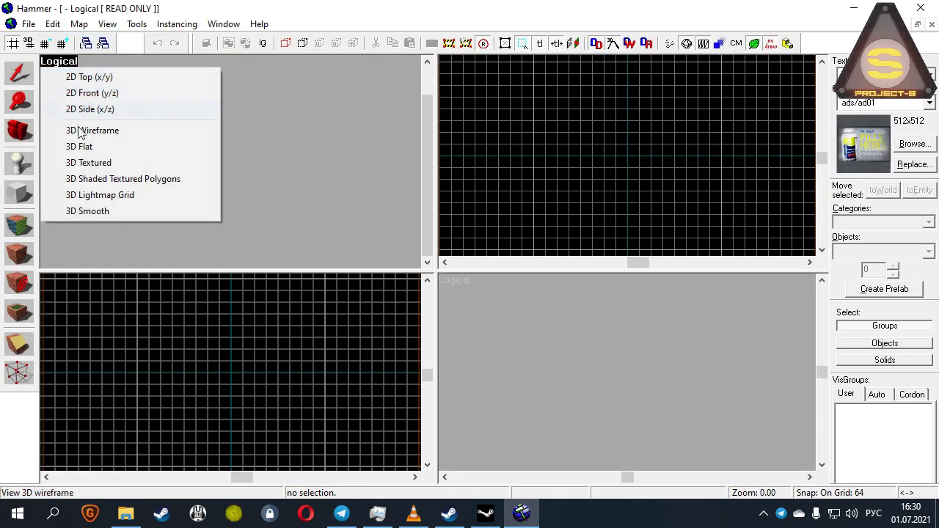
click(95, 159)
scroll(267, 147, down, 2)
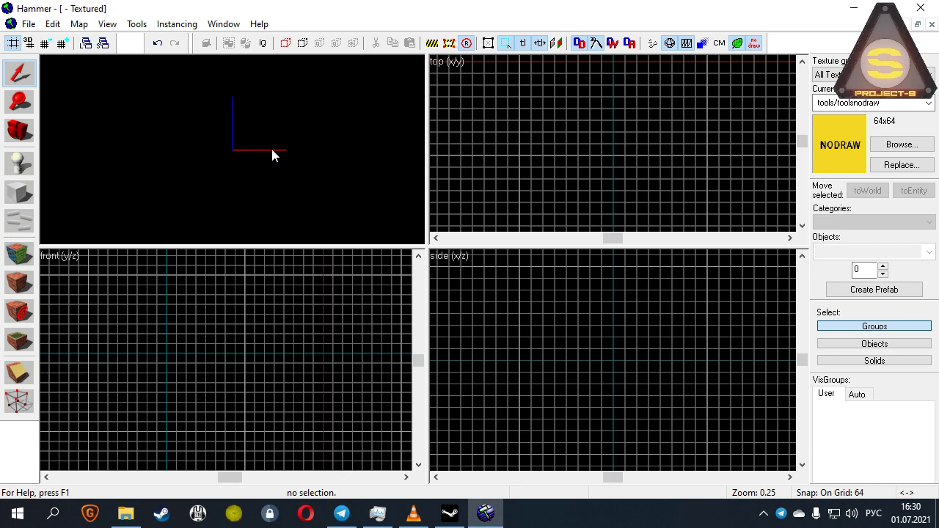
click(62, 60)
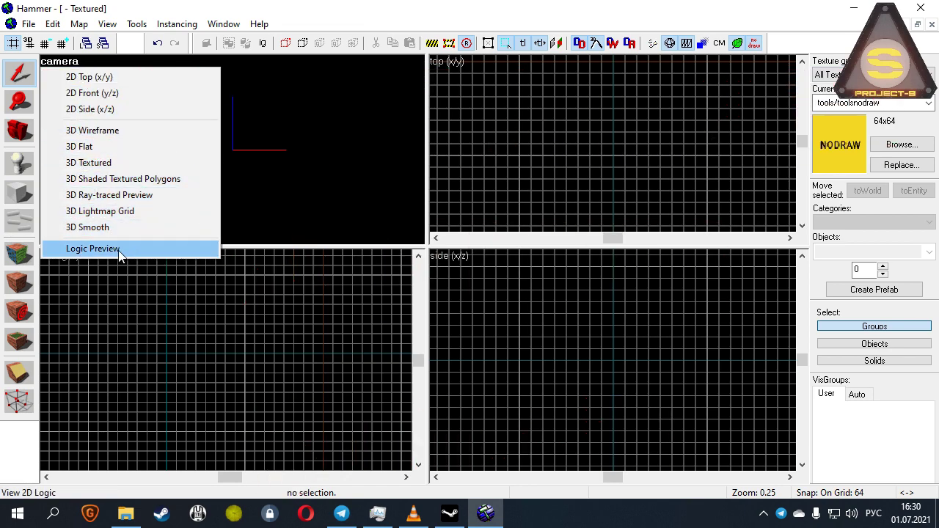
click(118, 250)
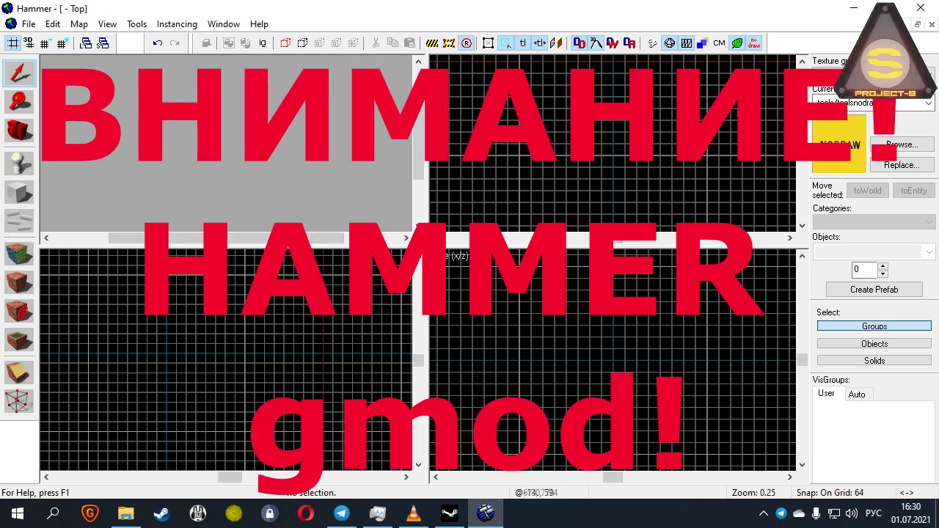
click(932, 25)
click(477, 306)
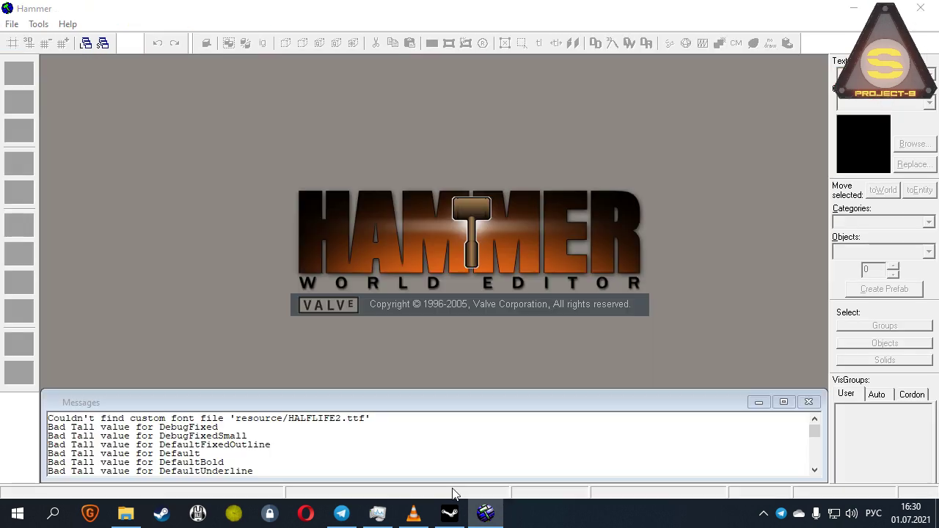
click(12, 23)
click(33, 40)
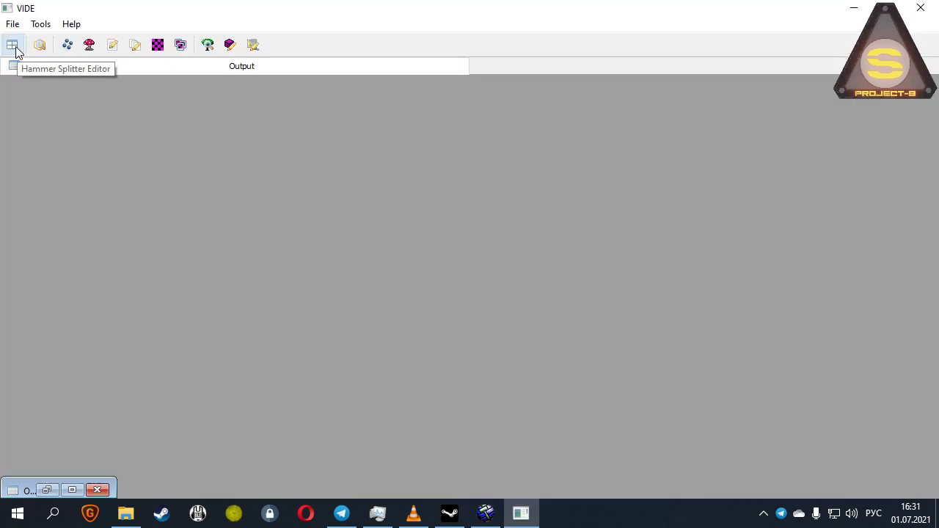
click(15, 47)
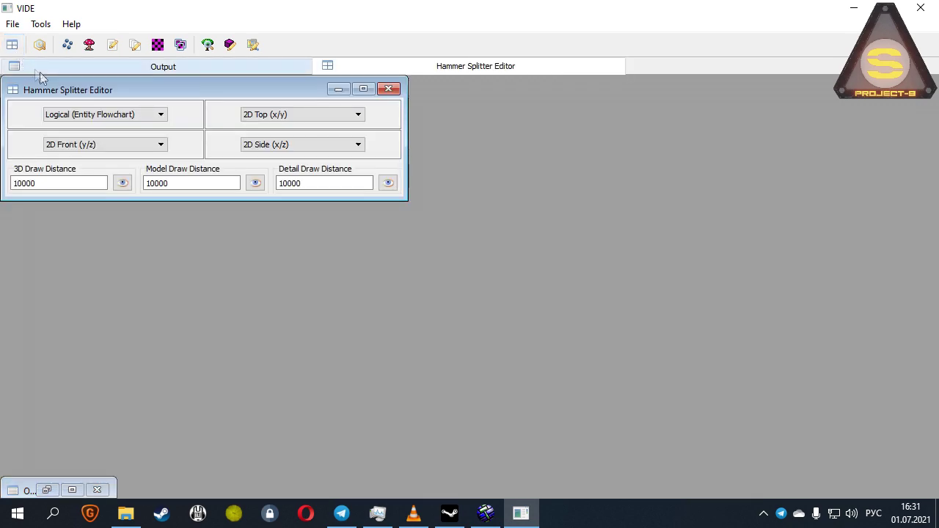
click(131, 115)
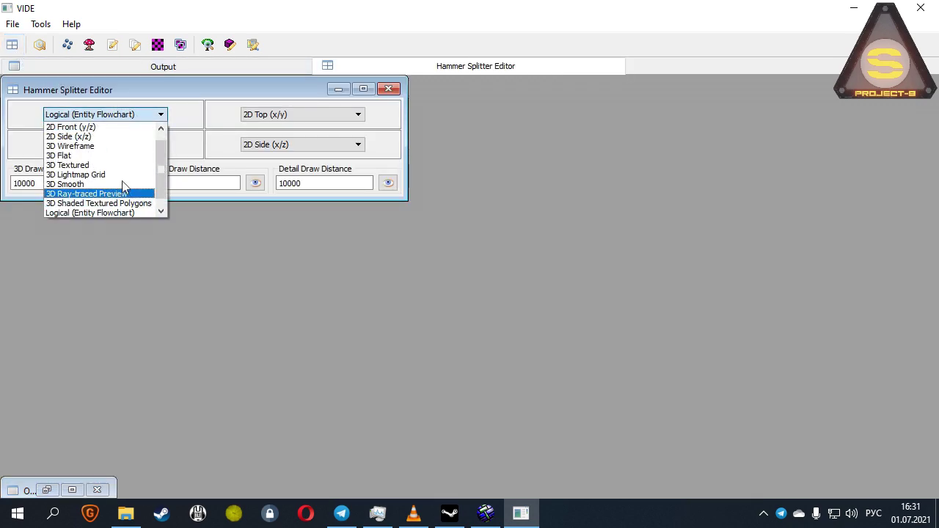
scroll(129, 200, up, 1)
scroll(125, 195, down, 2)
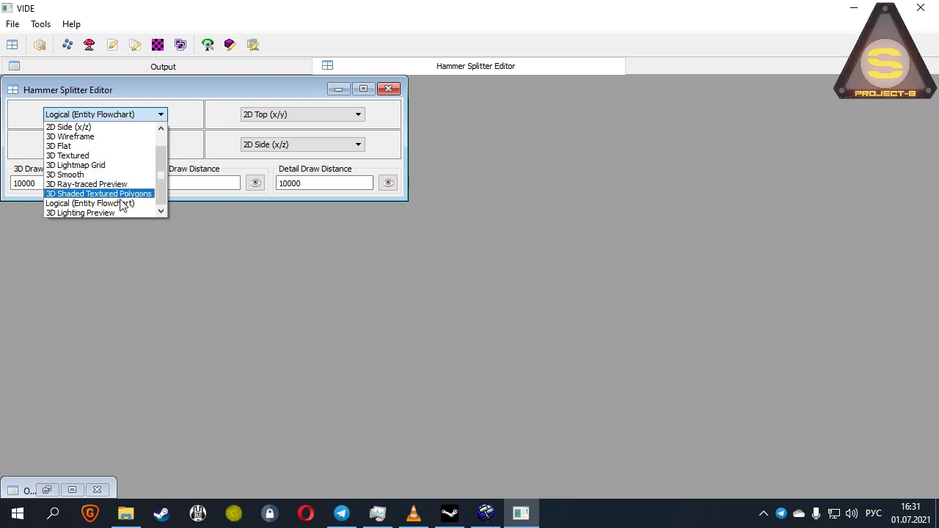
click(119, 206)
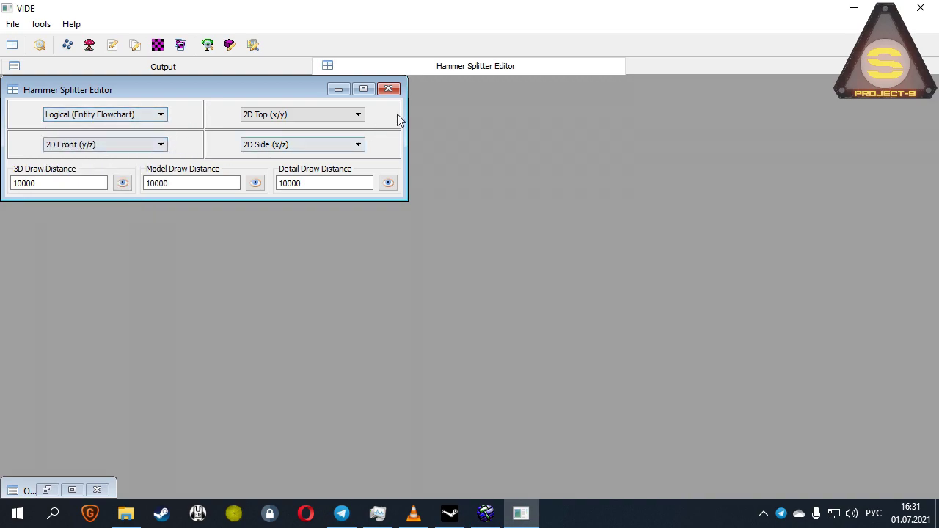
click(388, 91)
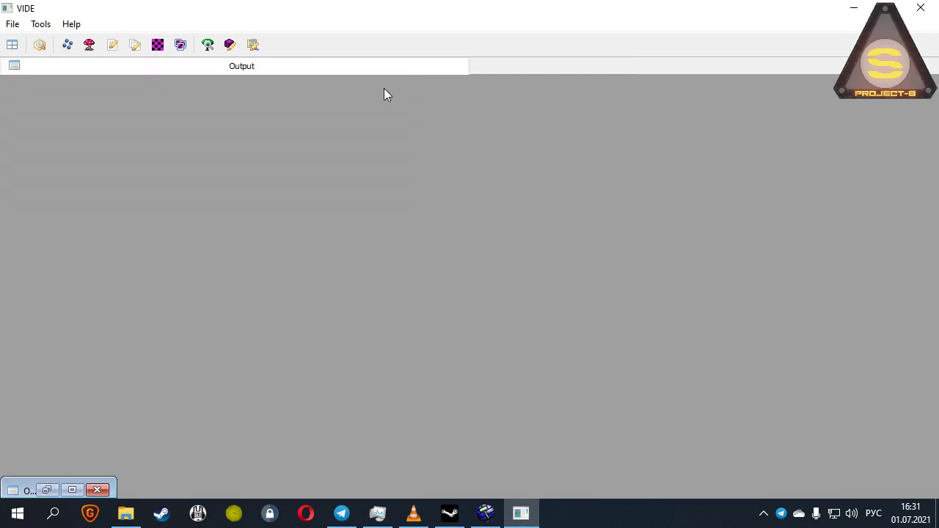
click(450, 513)
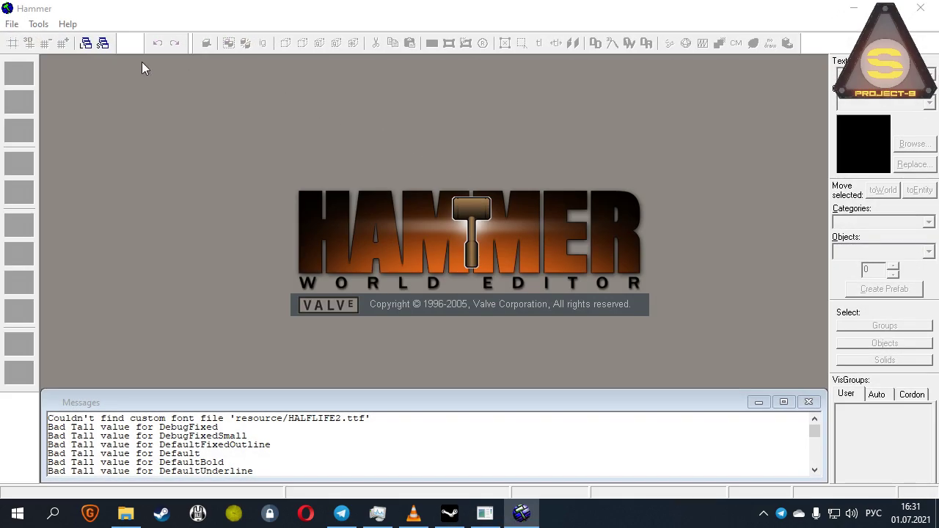
Step: Create a new untitled map from the File menu and maximize its Logical viewport with Shift+Z
click(11, 24)
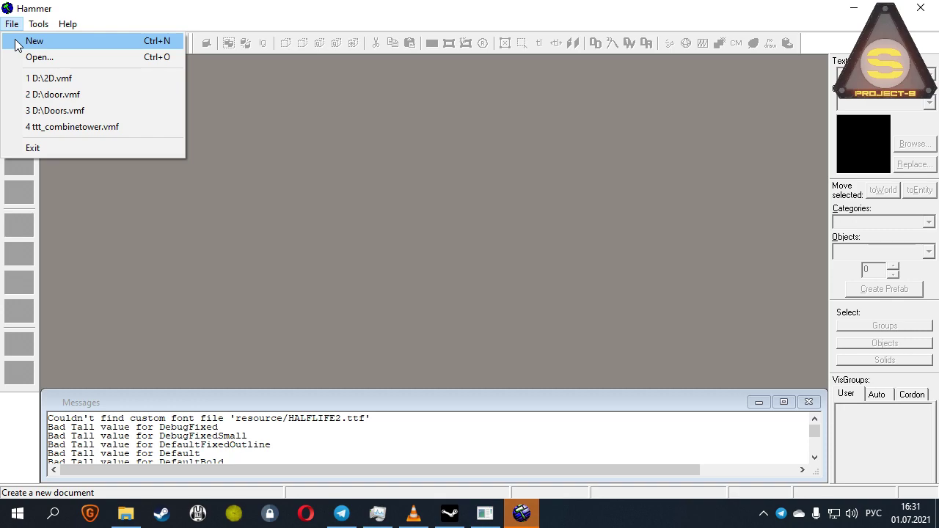
click(17, 39)
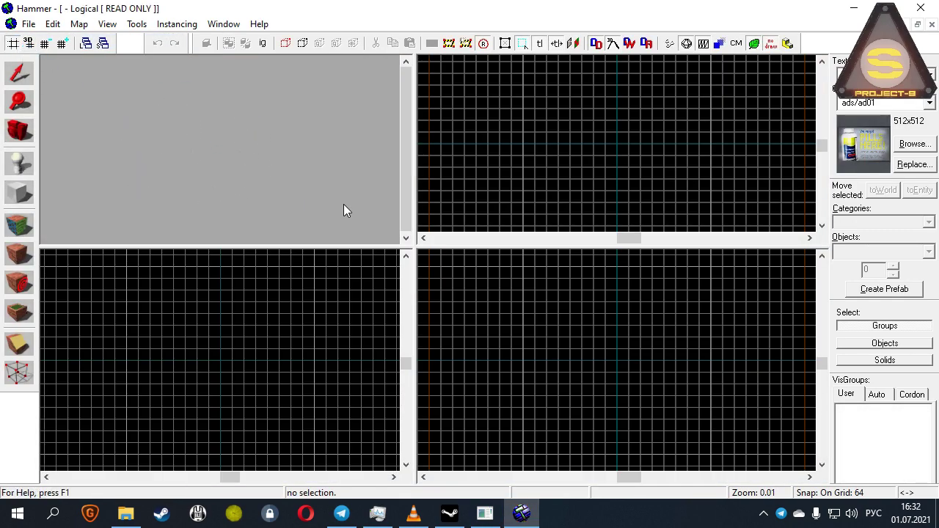
key(shift+z)
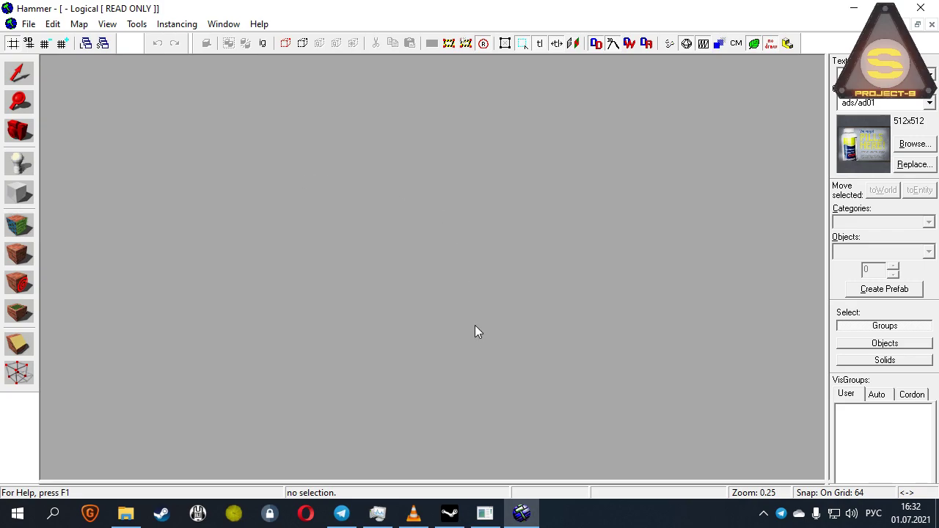